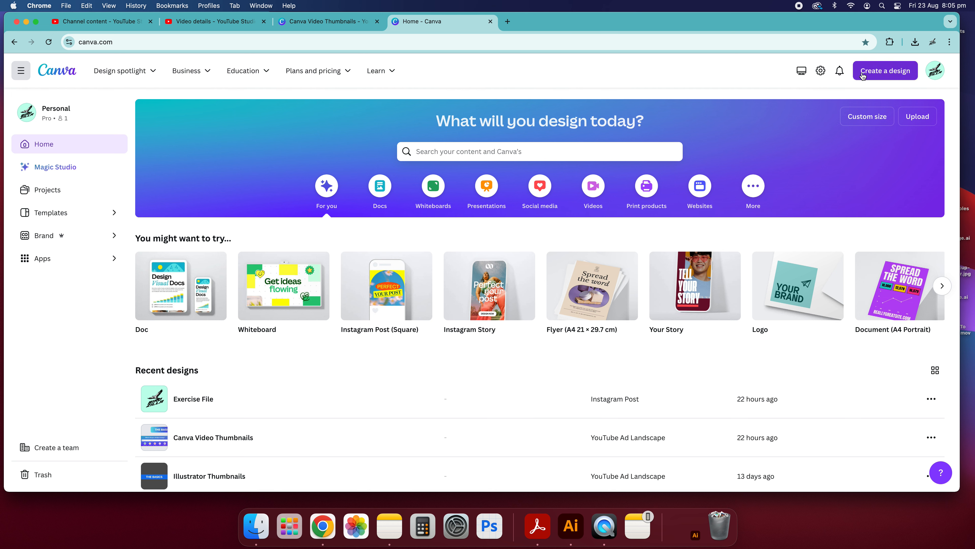
Step: Search the new-design formats for A5 and A0, and create a blank A5 Document
click(873, 75)
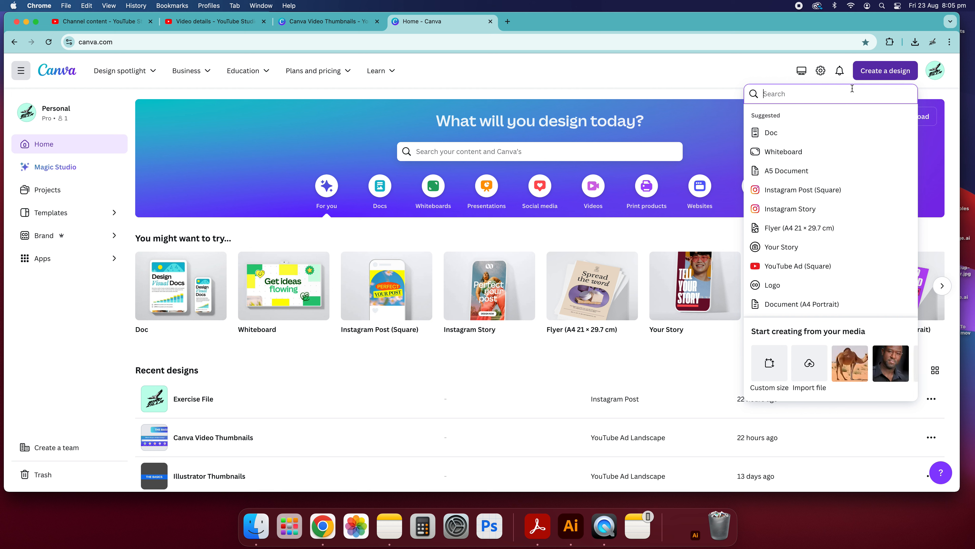
text(A5)
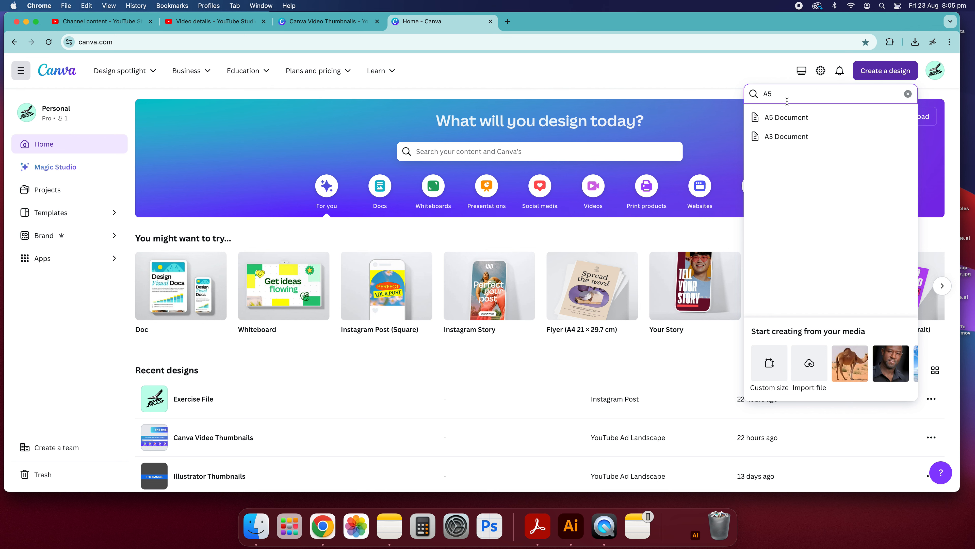
key(BackSpace)
text(0)
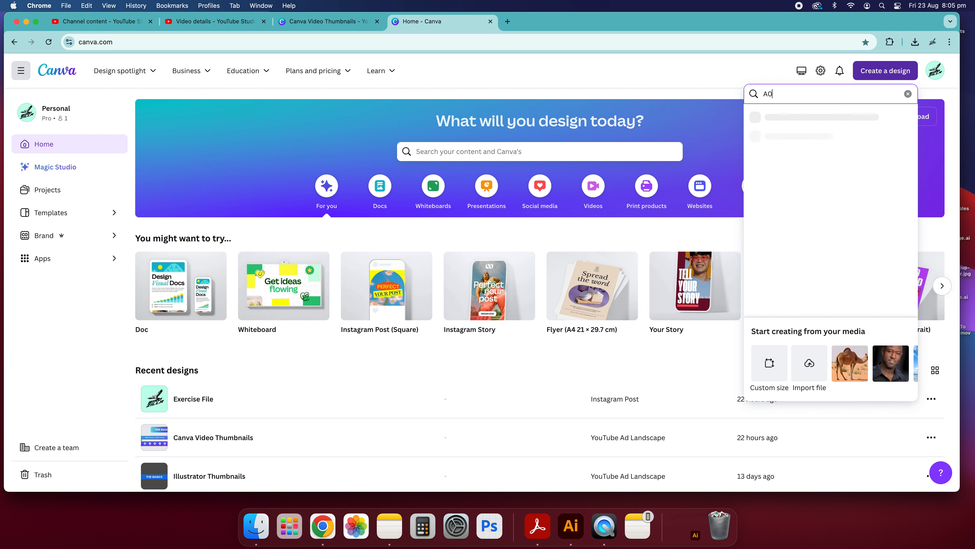
scroll(441, 288, down, 3)
scroll(540, 288, down, 1)
scroll(539, 288, up, 4)
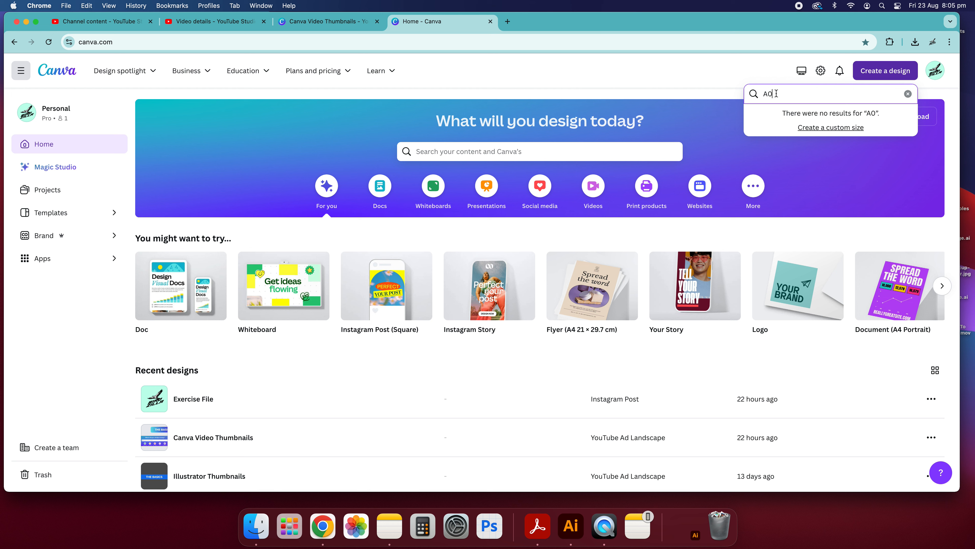
key(BackSpace)
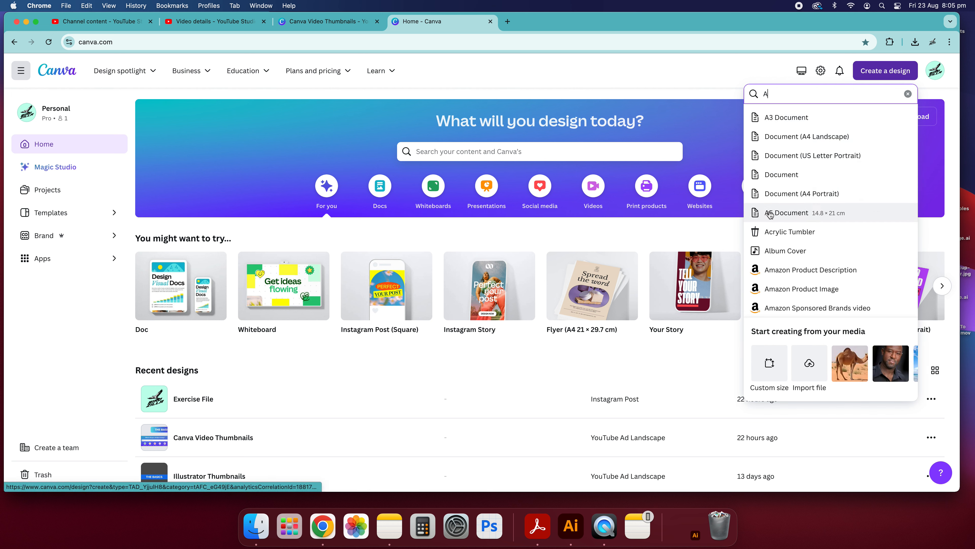
click(804, 215)
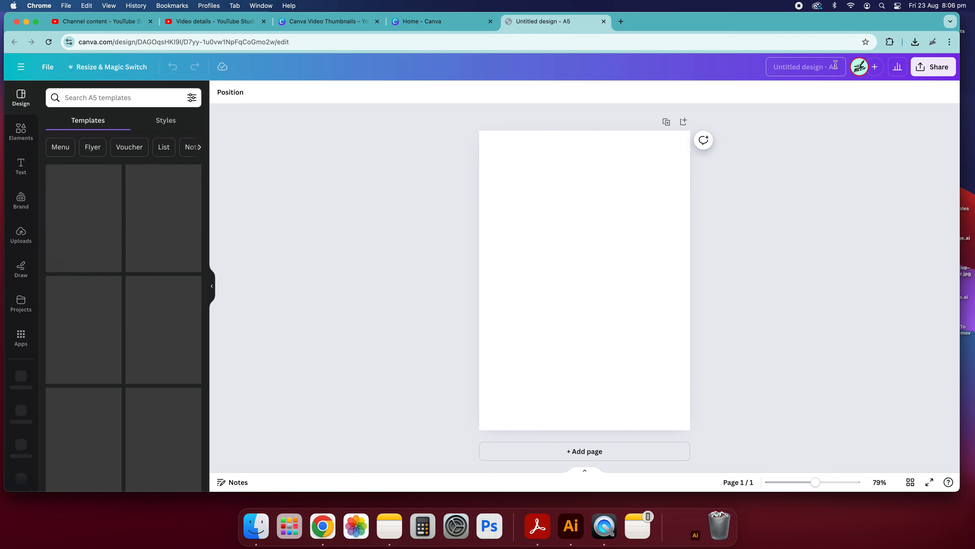
Step: Rename the untitled design as "A5 Wedding Invite"
click(814, 68)
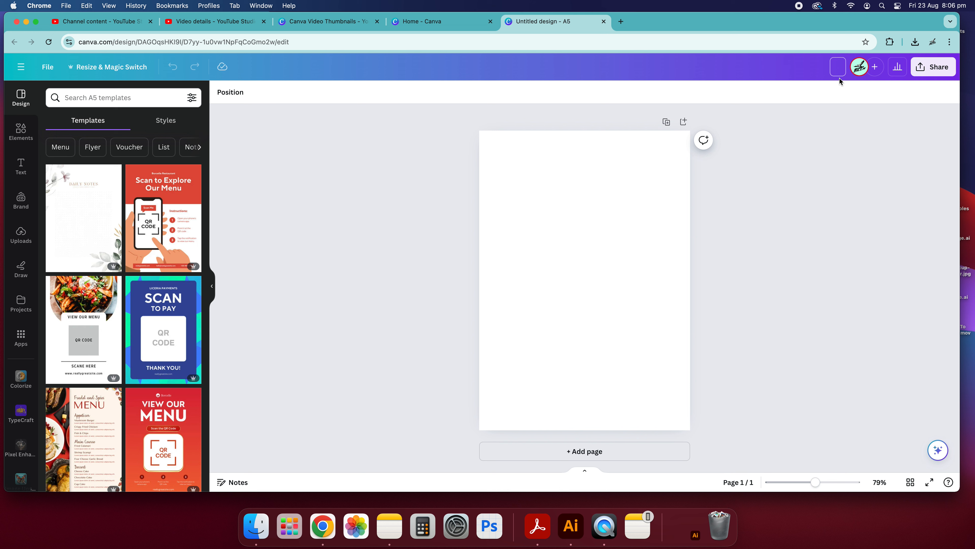
text(A5 Wedding Invite)
click(821, 138)
Step: Add a second blank page to the design and collapse the template side panel
click(611, 217)
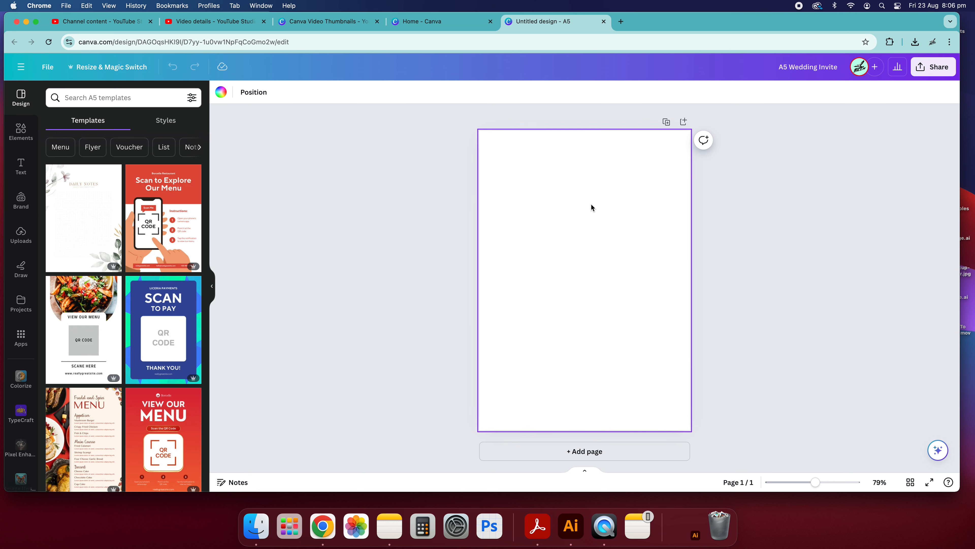
click(592, 452)
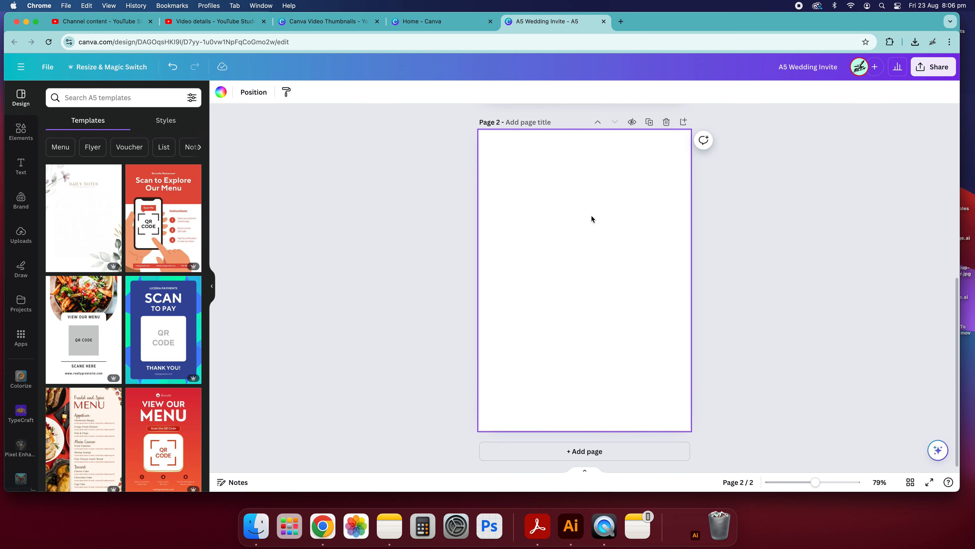
scroll(592, 216, up, 5)
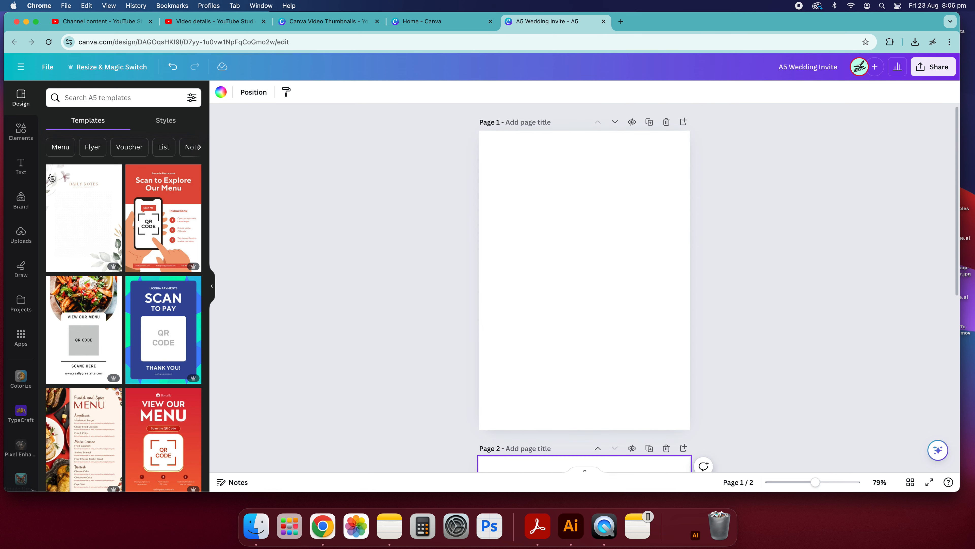
click(211, 286)
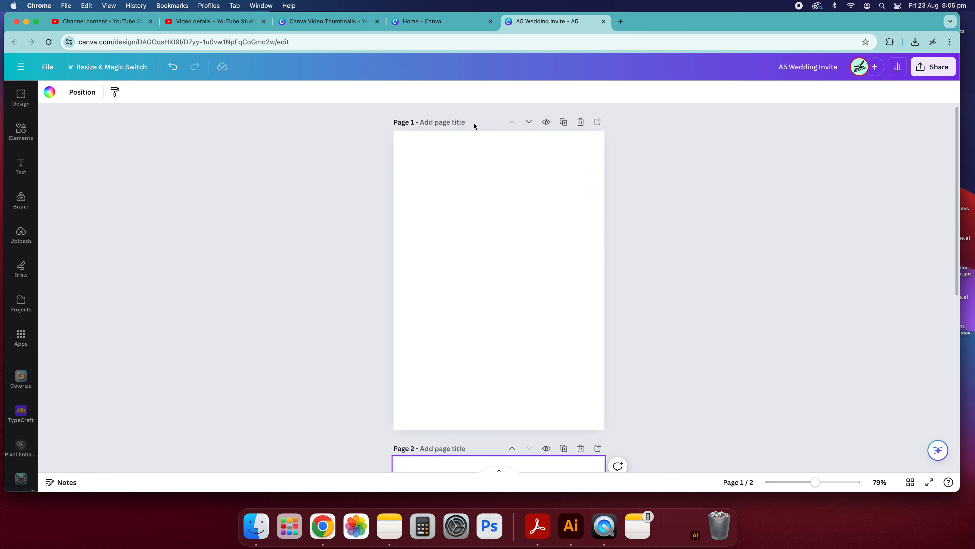
Step: Title the first page "Front" and the second page "Rear"
text(Front)
scroll(495, 240, down, 5)
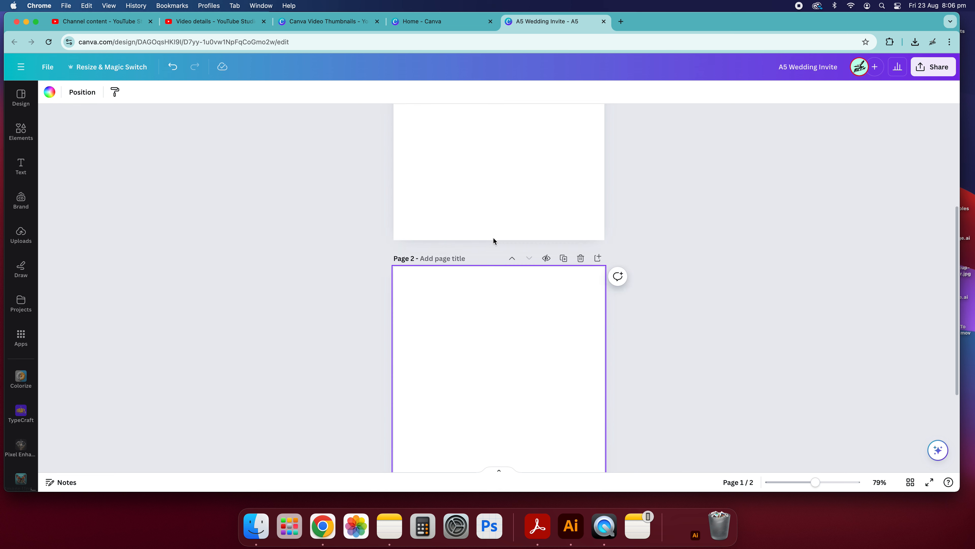
click(450, 150)
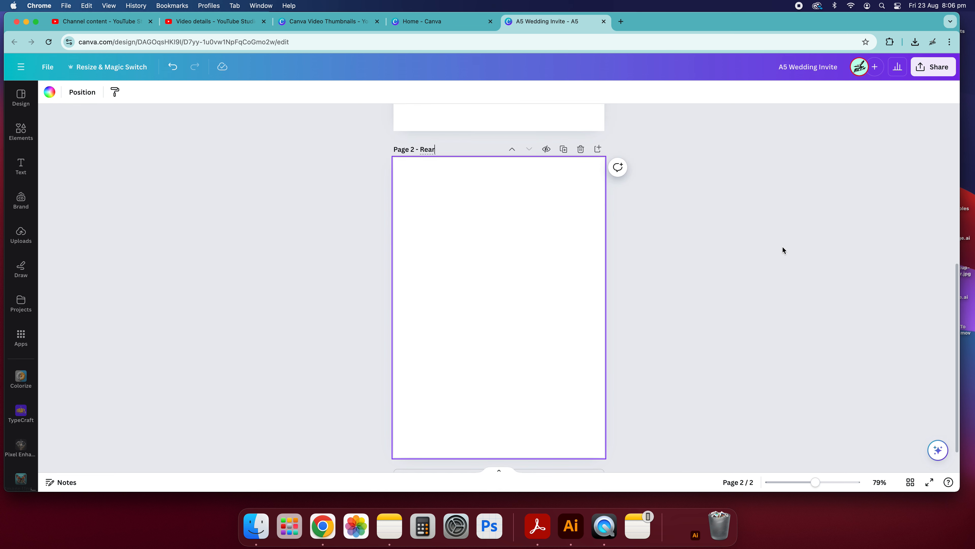
key(Return)
scroll(741, 282, up, 5)
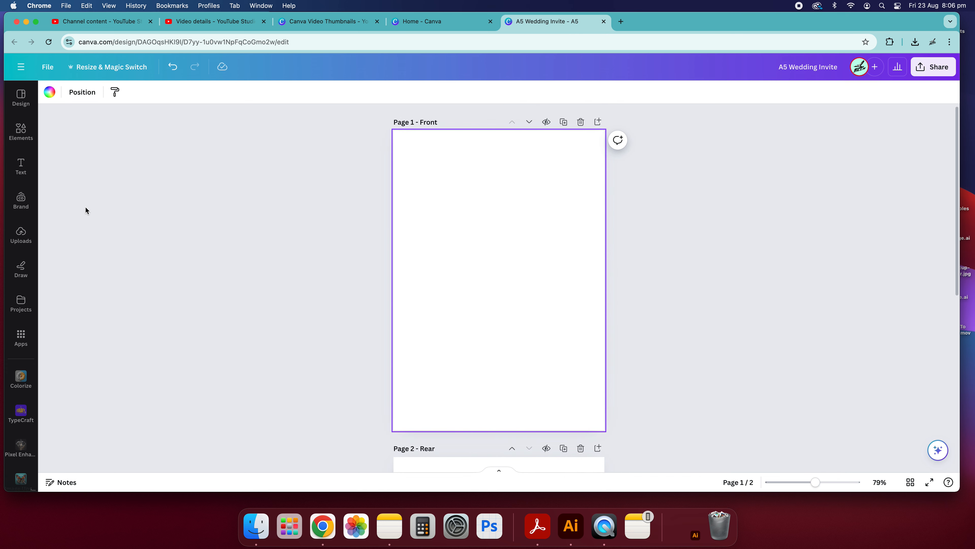
click(153, 233)
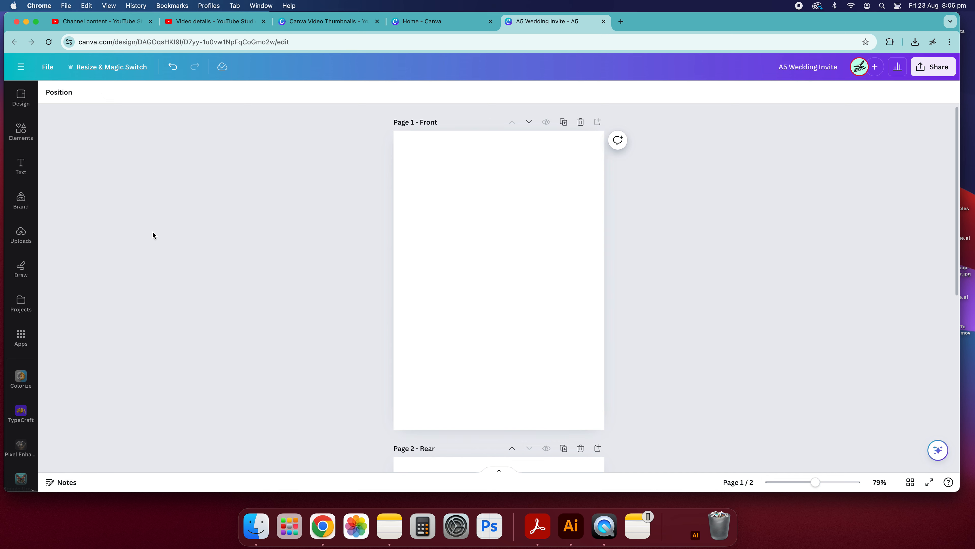
Step: Reopen the A5 templates and search them for "Wedding"
click(21, 98)
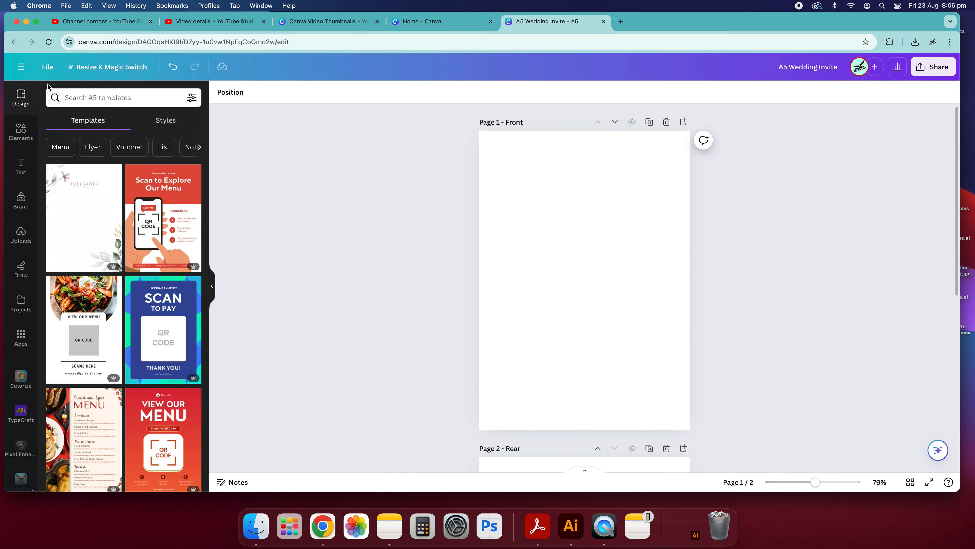
scroll(126, 376, down, 10)
scroll(126, 346, up, 15)
click(101, 101)
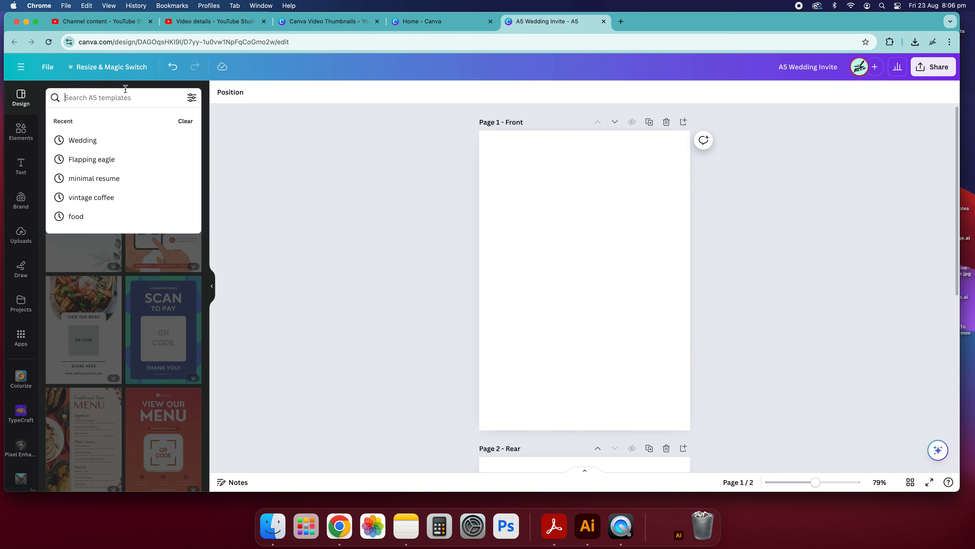
click(100, 149)
Step: Browse the wedding templates for a suitable invitation layout
scroll(173, 263, down, 10)
scroll(169, 266, up, 10)
scroll(166, 270, down, 8)
scroll(165, 269, down, 10)
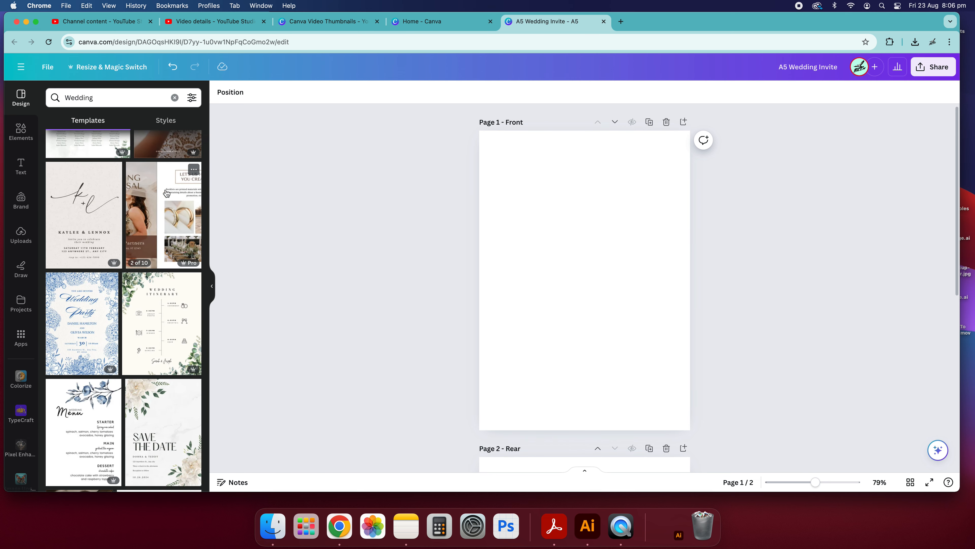
scroll(162, 200, down, 10)
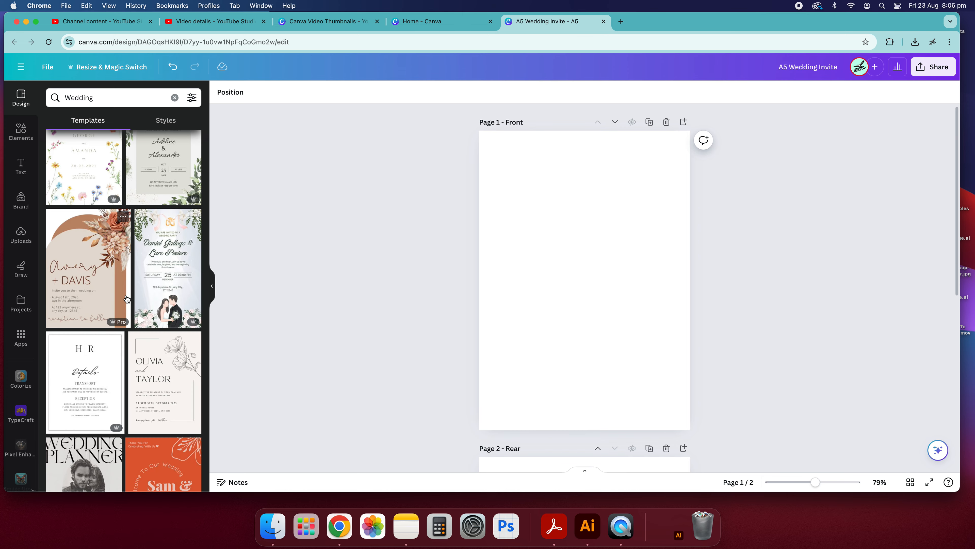
scroll(132, 285, down, 10)
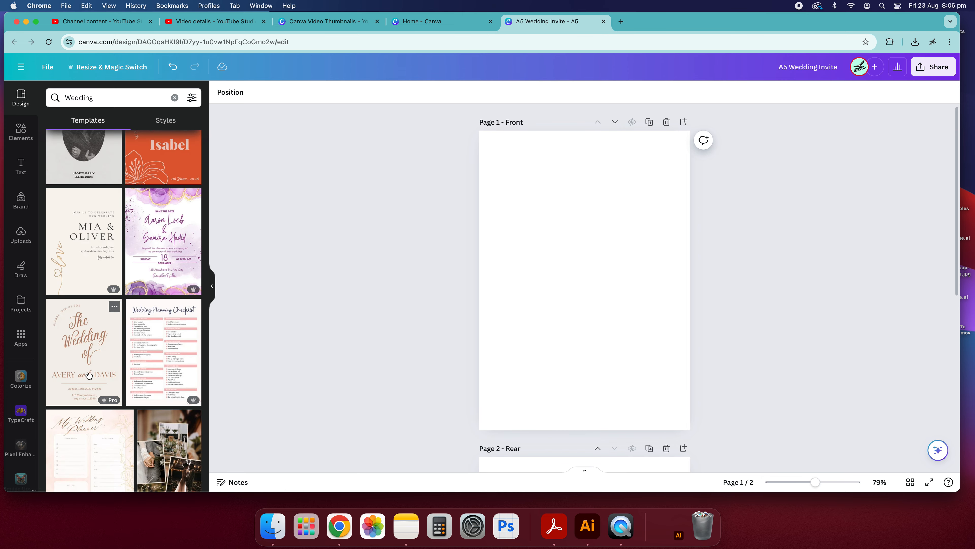
scroll(96, 356, down, 10)
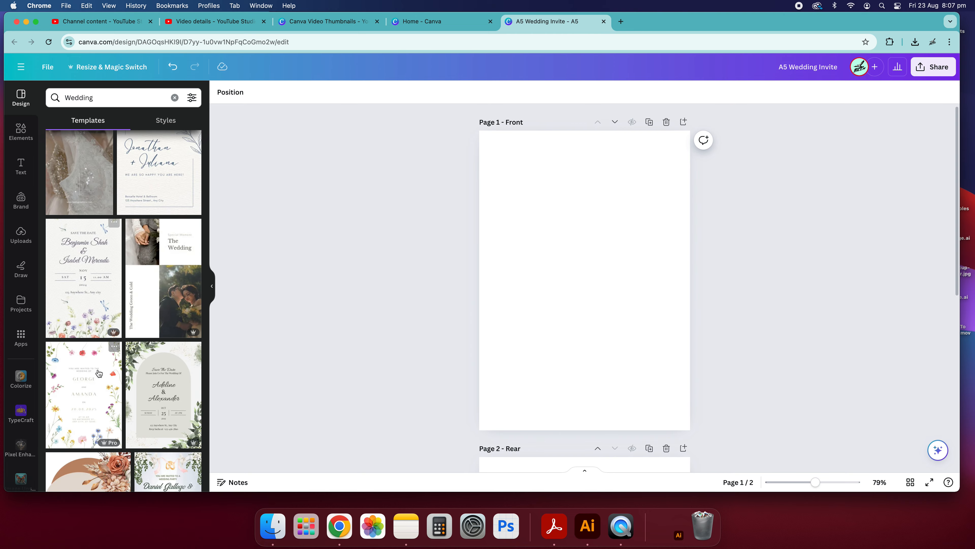
scroll(153, 333, down, 10)
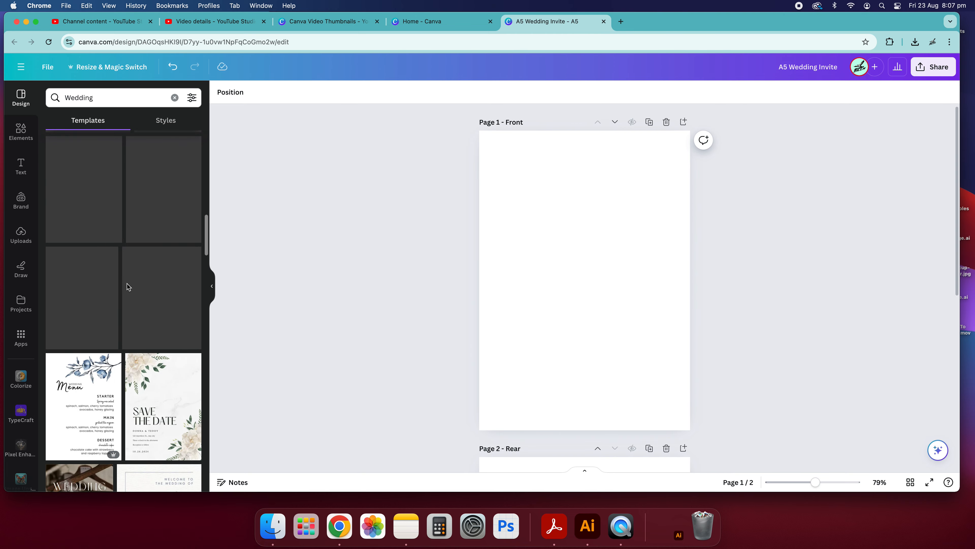
scroll(152, 249, down, 10)
scroll(151, 292, down, 5)
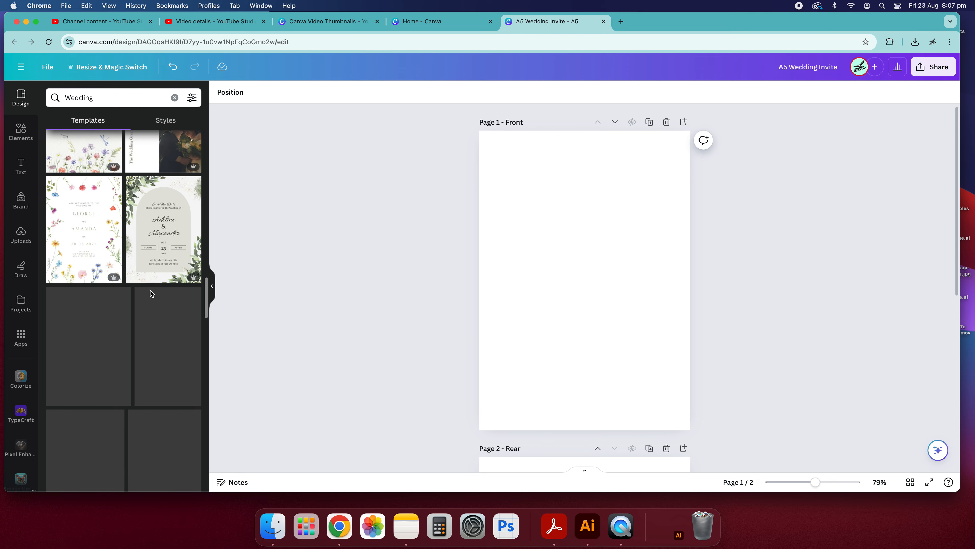
scroll(144, 306, down, 5)
scroll(76, 185, up, 3)
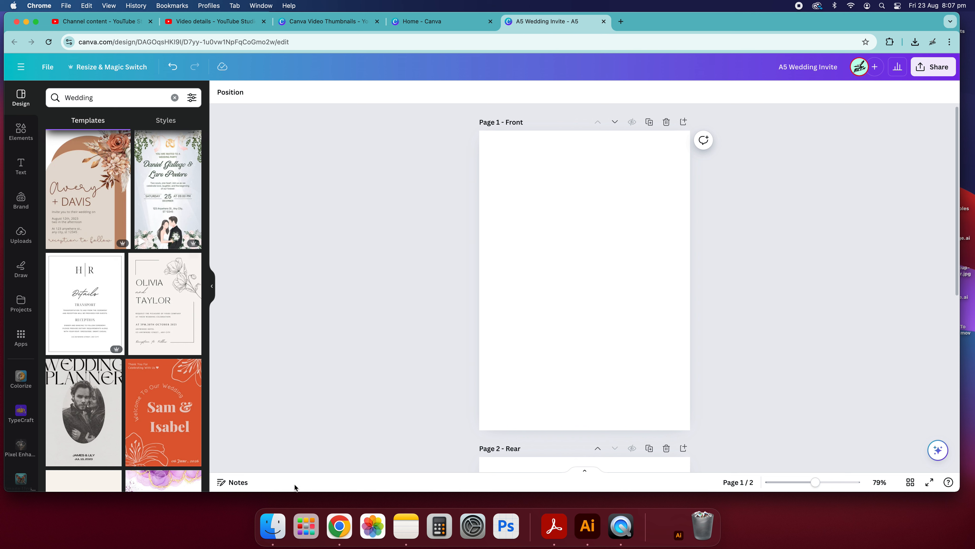
scroll(151, 339, down, 4)
scroll(152, 342, up, 15)
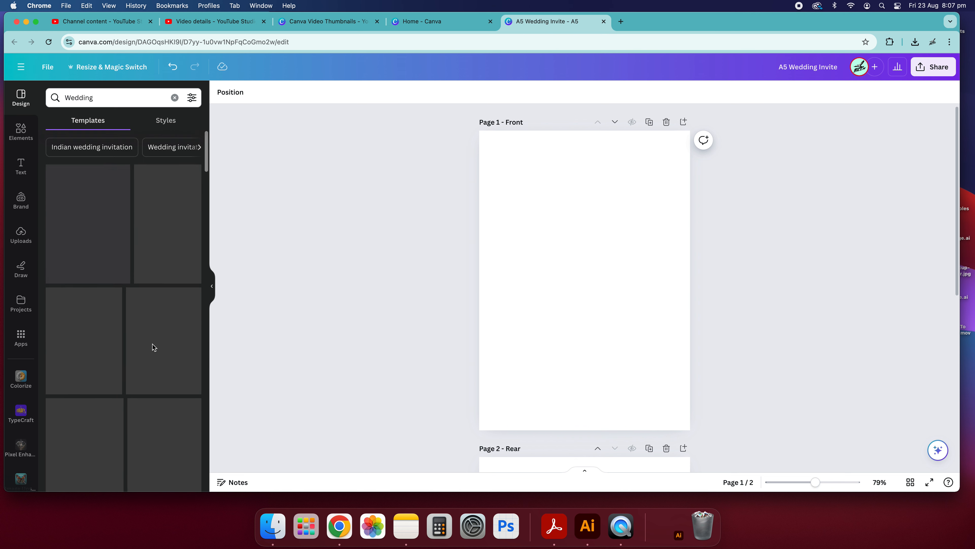
scroll(119, 264, down, 5)
scroll(118, 263, up, 5)
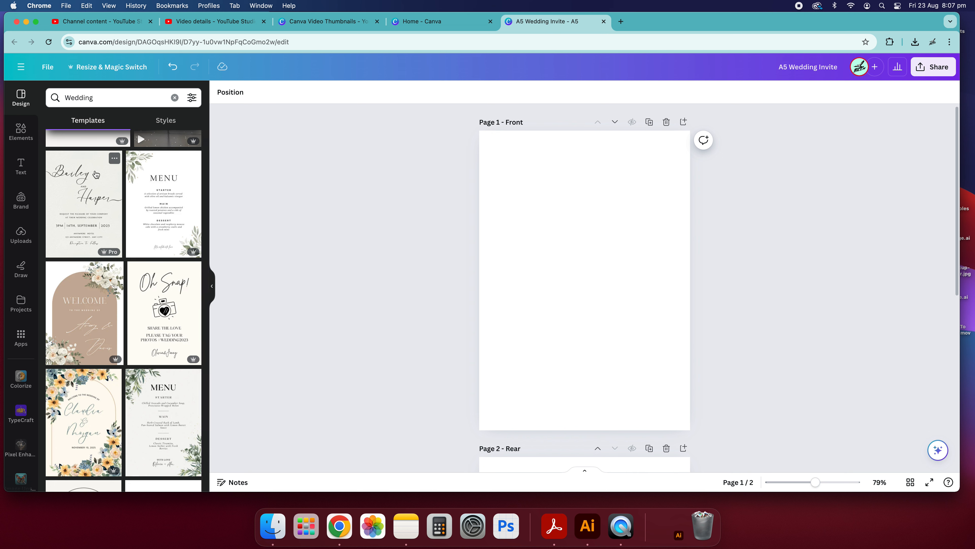
Step: Apply the "Beige Elegance Wedding Invitation card portrait" template to the Front page and review its layout
click(85, 227)
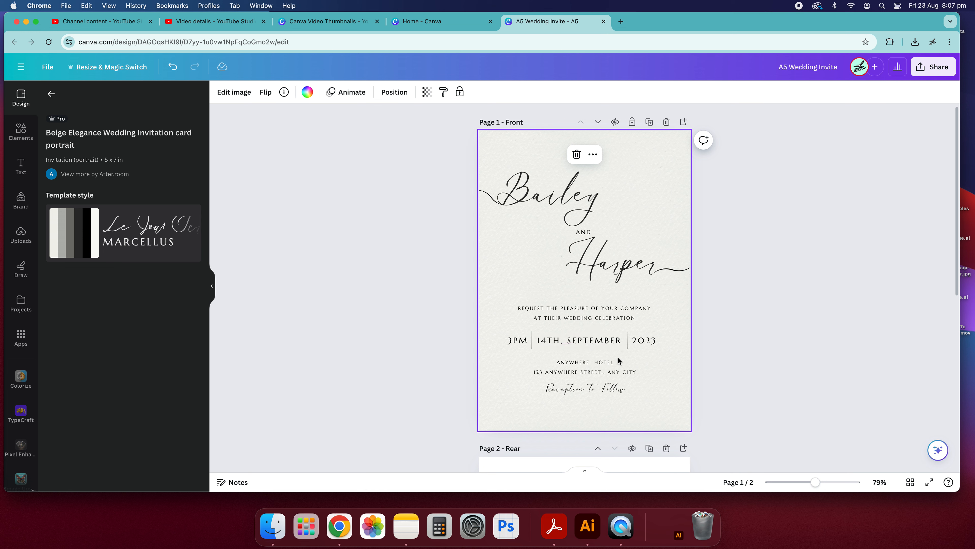
scroll(543, 278, down, 2)
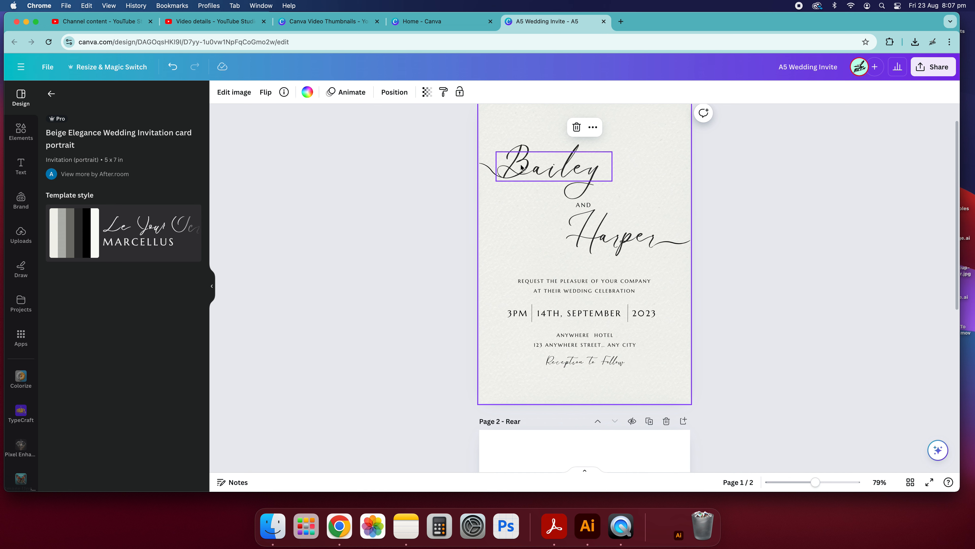
scroll(536, 241, up, 2)
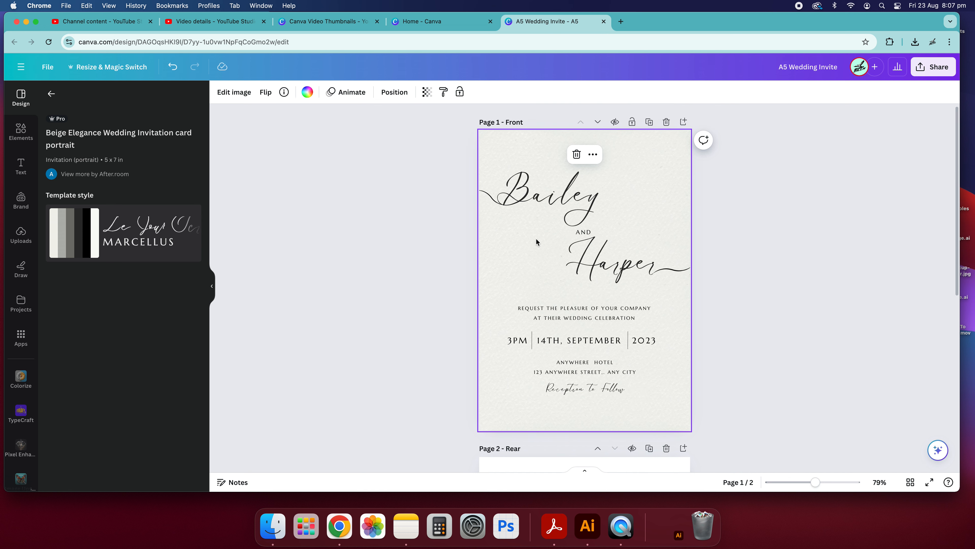
Step: Apply the template's own colour and Marcellus font style to the Front page and return to the template results
click(96, 230)
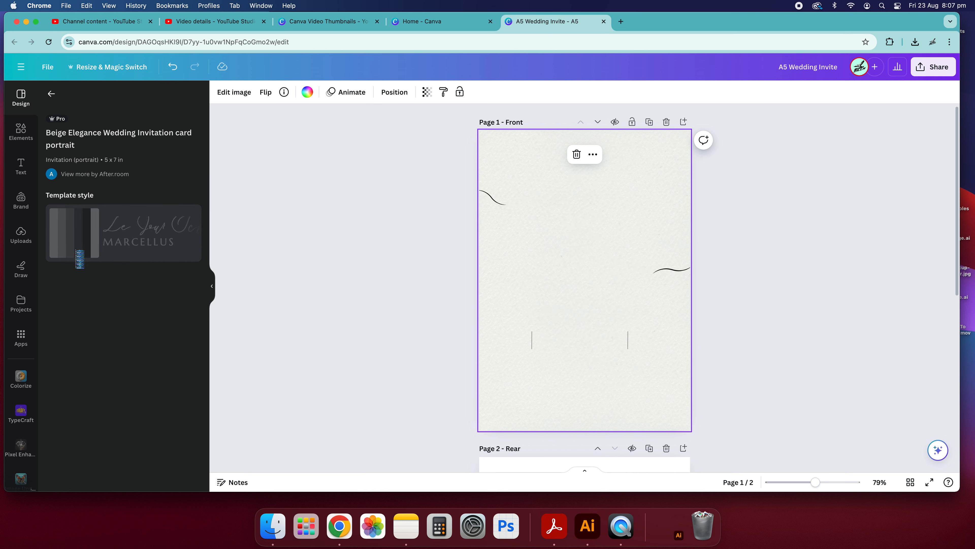
mouse_move(86, 232)
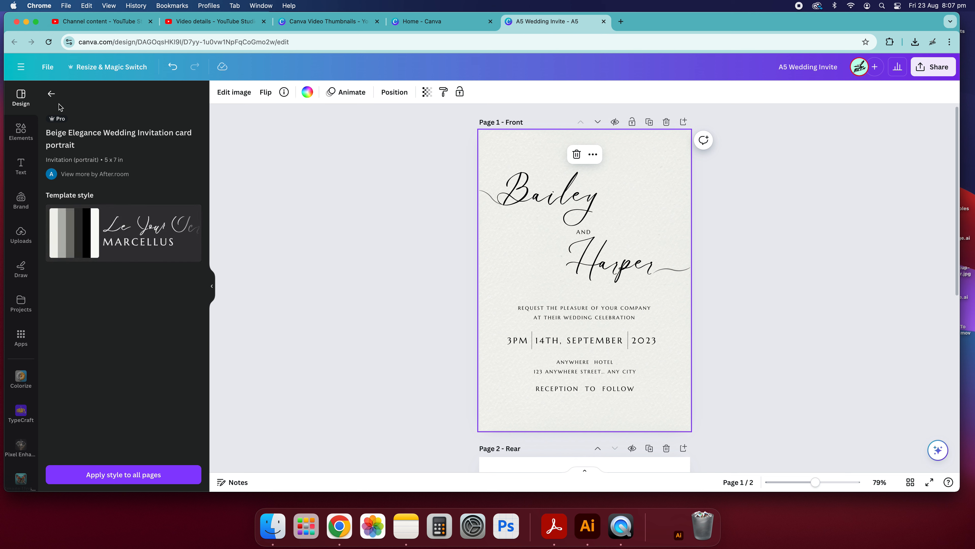
click(51, 94)
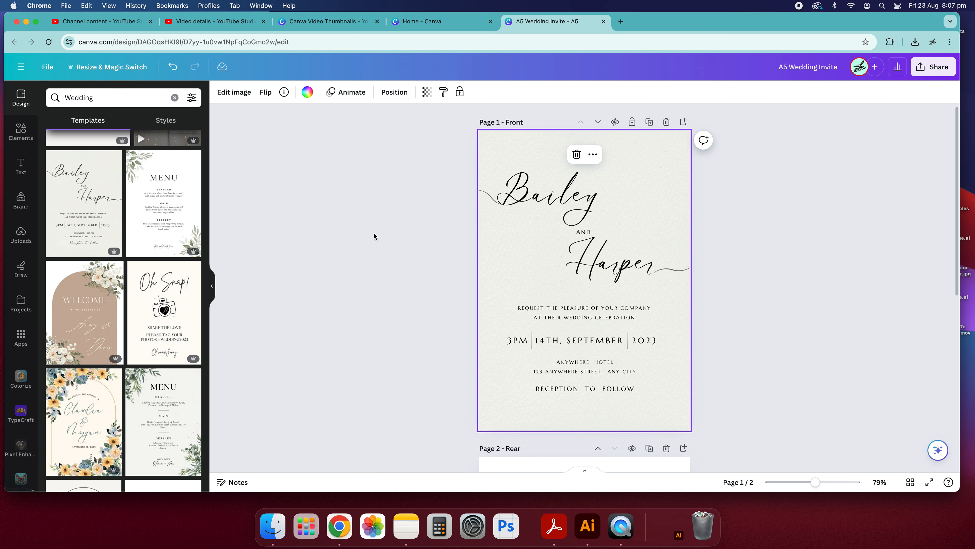
Step: Delete the blank Rear page, keeping only the invitation page, and select the invitation's background image
click(726, 271)
click(513, 240)
scroll(802, 327, down, 5)
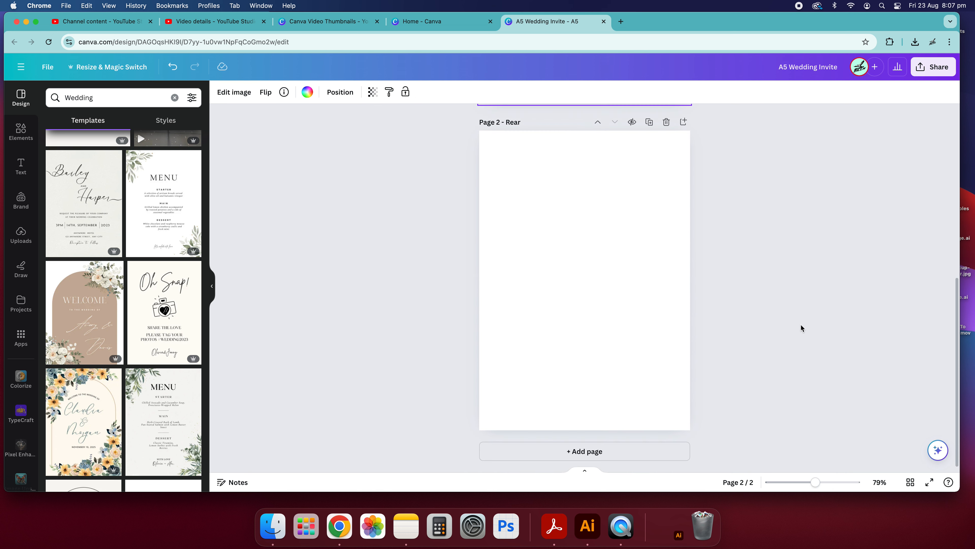
scroll(798, 329, up, 5)
scroll(779, 326, down, 6)
click(667, 123)
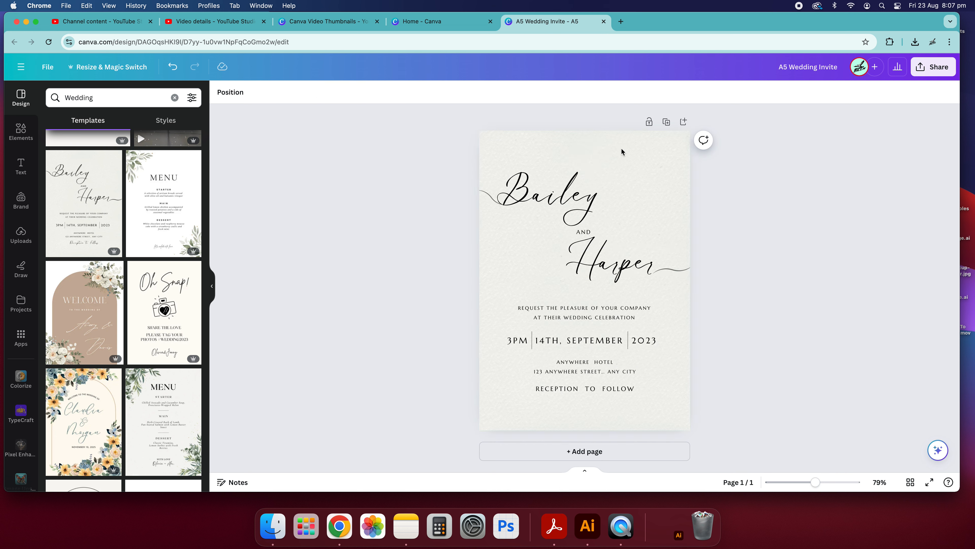
click(669, 177)
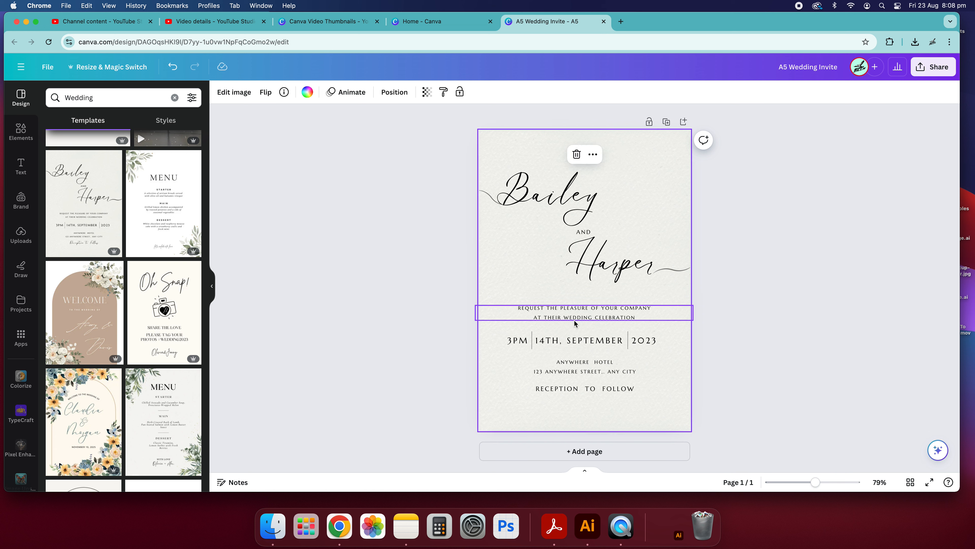
Step: Shorten the second line of the invitation's request text to "AT THEIR WEDDING"
triple_click(585, 310)
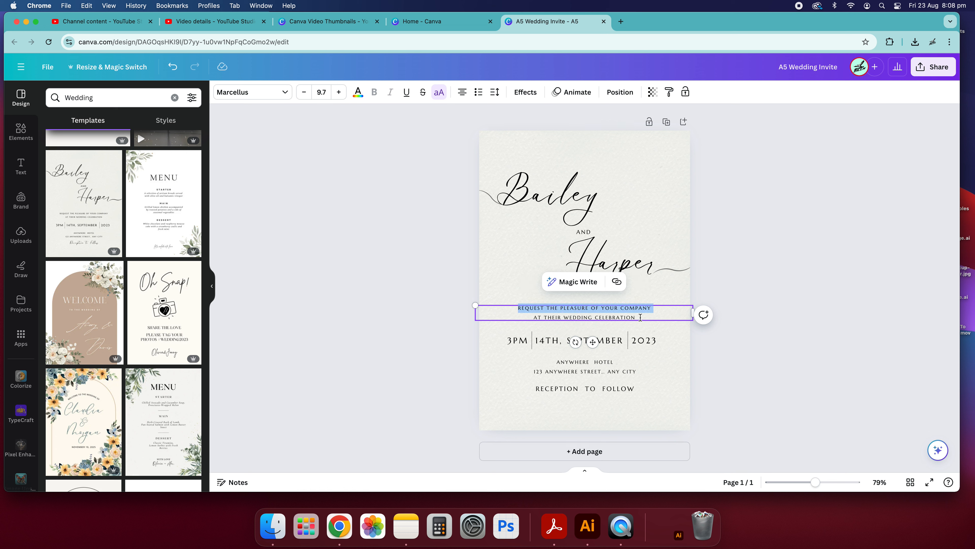
drag(640, 317, 491, 314)
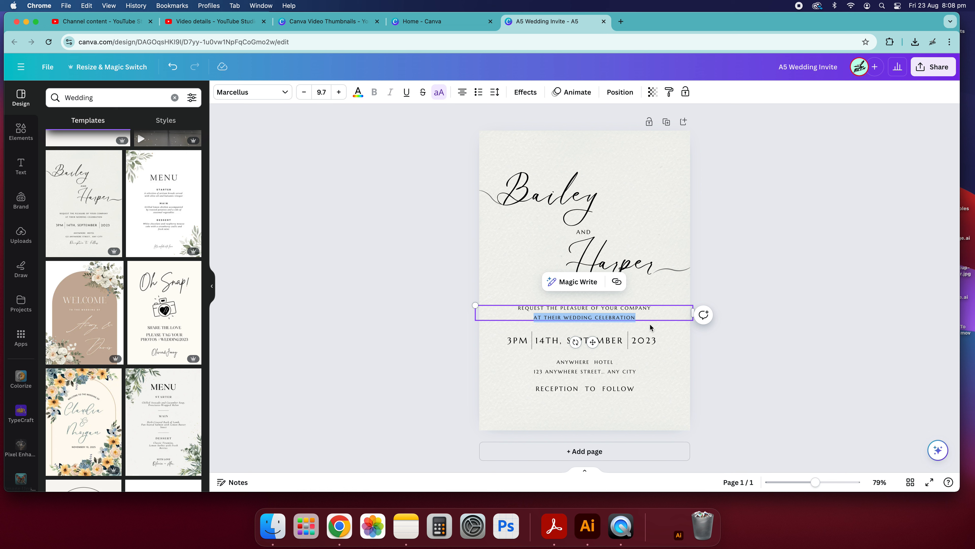
text(AT THEIR WEDDING CEL)
key(BackSpace)
key(BackSpace)
key(BackSpace)
key(BackSpace)
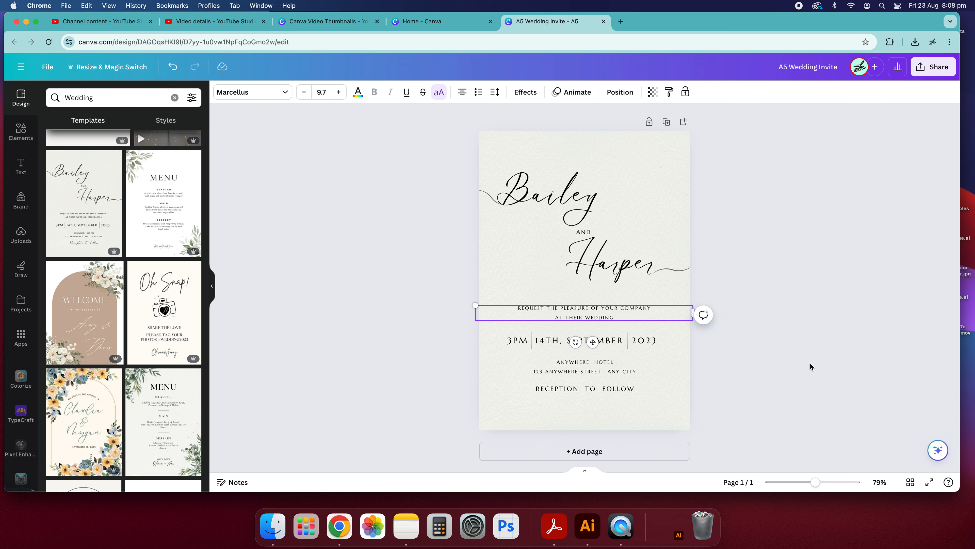
Step: Set the year in the date row to 2025 and move the "Reception to follow" line slightly lower, keeping it centred
click(592, 302)
double_click(657, 341)
click(657, 341)
double_click(657, 341)
text(2025)
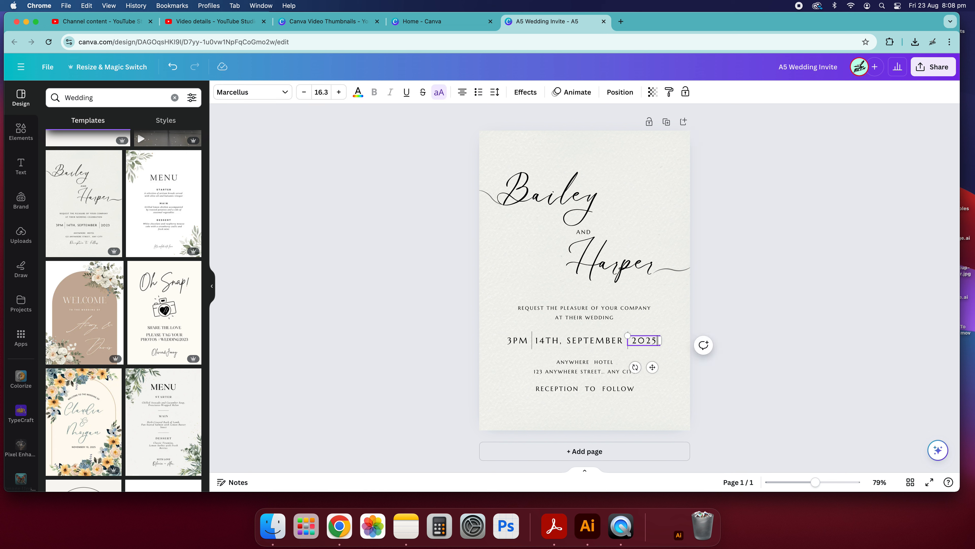
click(884, 351)
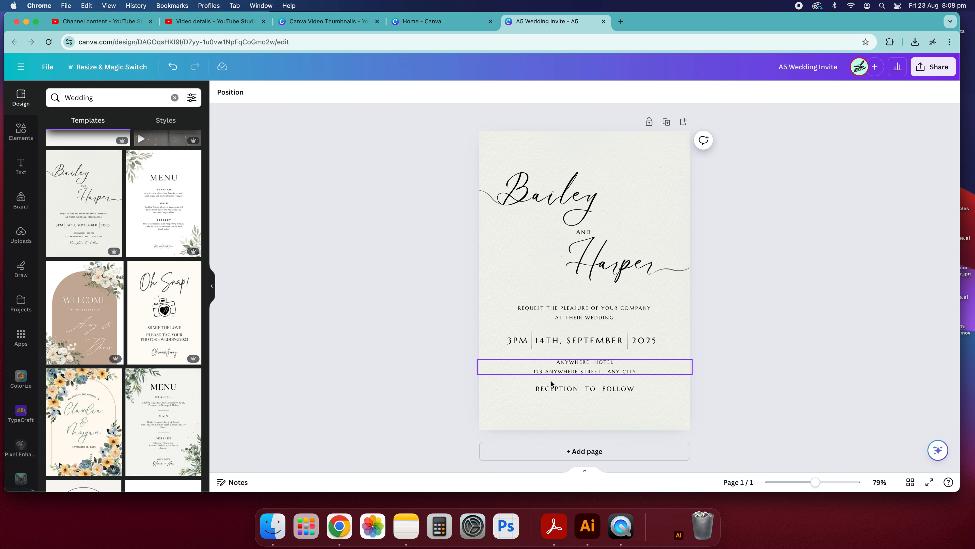
drag(617, 391, 617, 401)
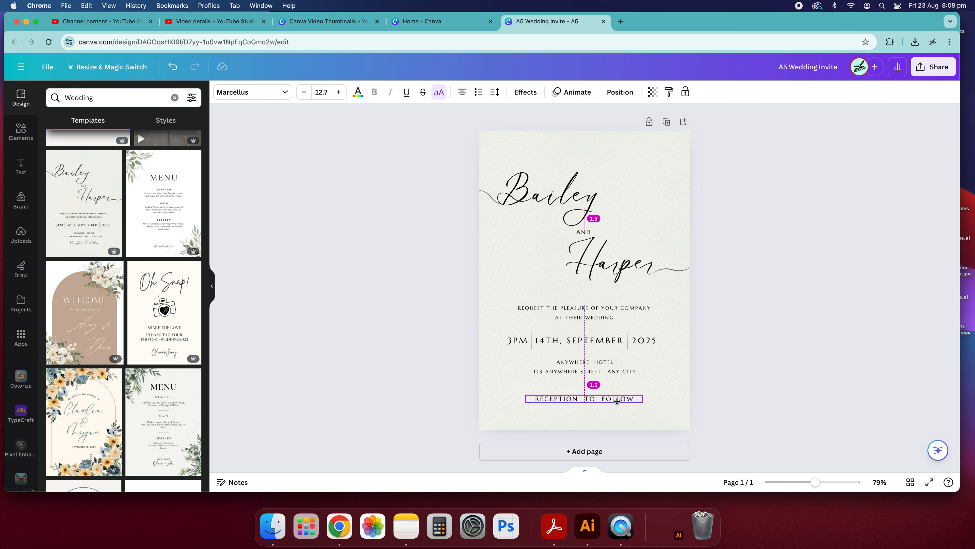
click(833, 346)
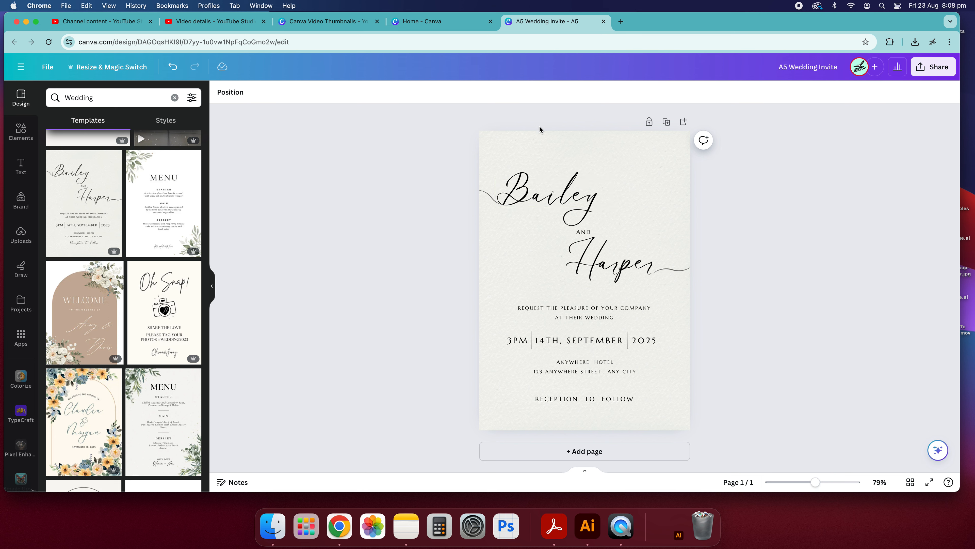
Step: Browse the remaining wedding templates and refine the template search to "Wedding minimal"
scroll(158, 276, up, 3)
scroll(158, 277, down, 15)
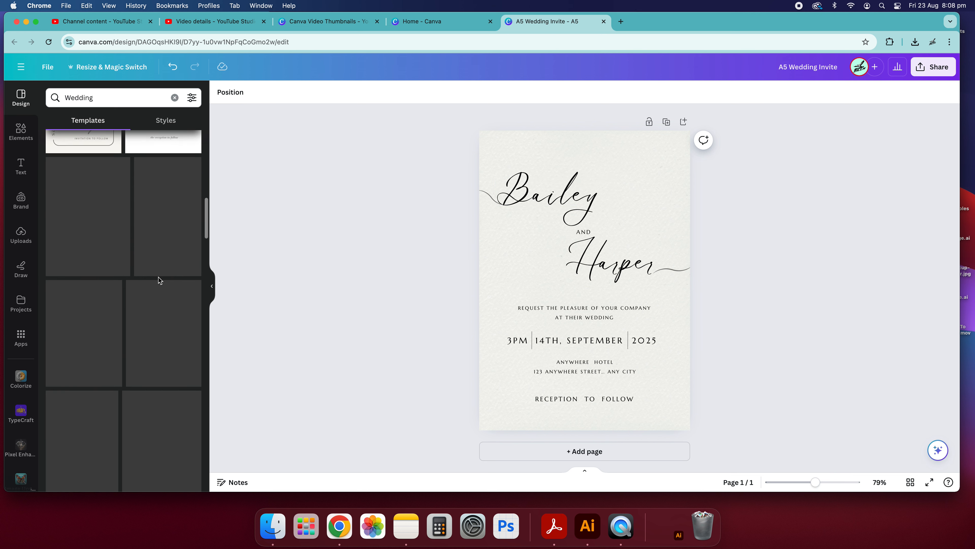
scroll(162, 269, down, 5)
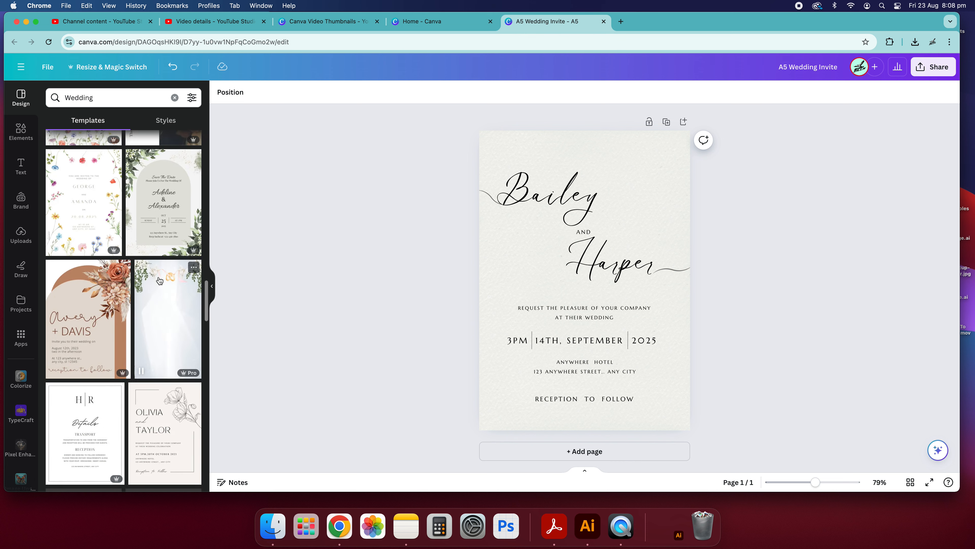
scroll(167, 257, down, 5)
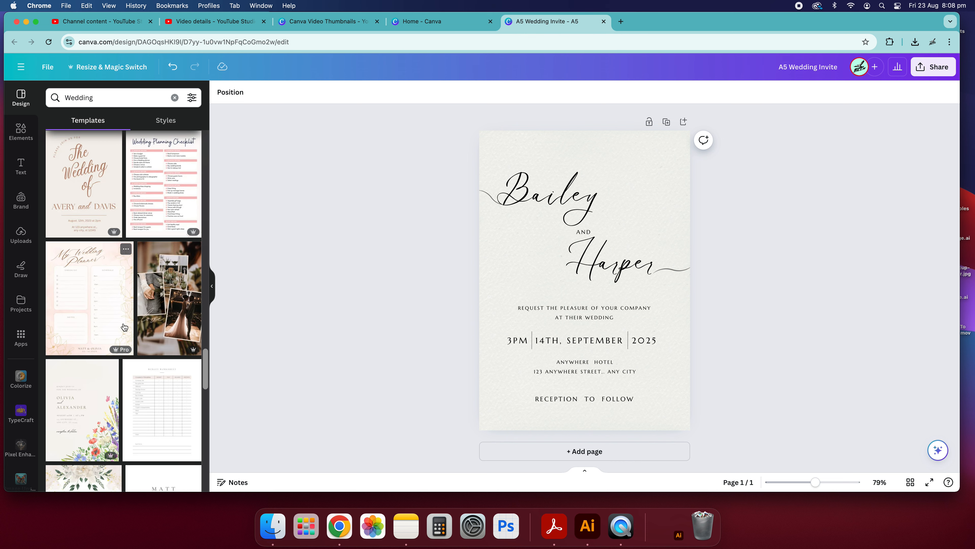
scroll(123, 318, down, 5)
click(142, 98)
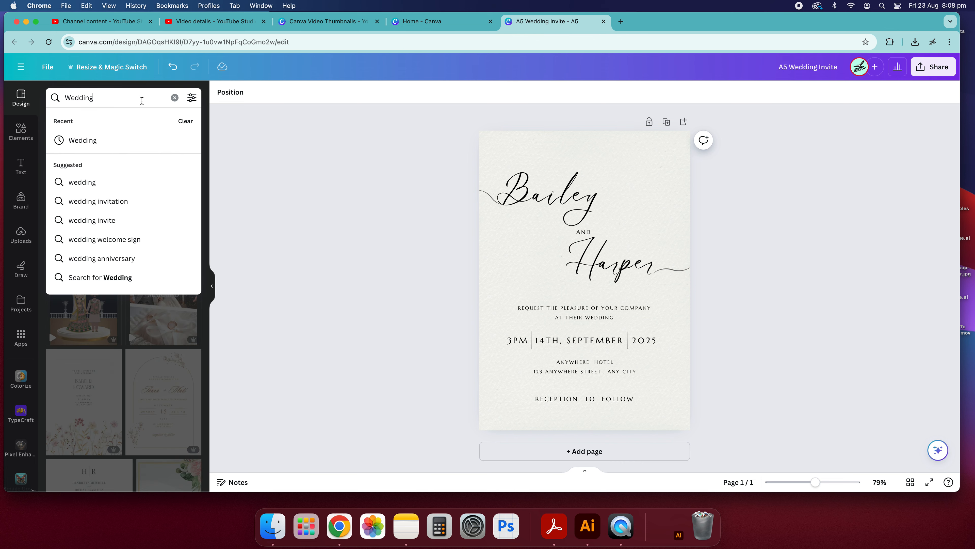
text(minimal)
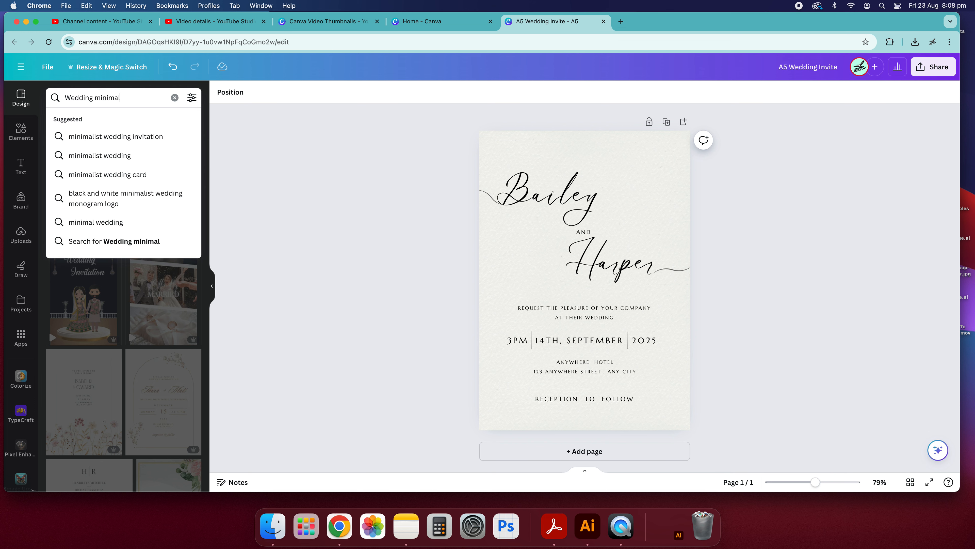
key(Return)
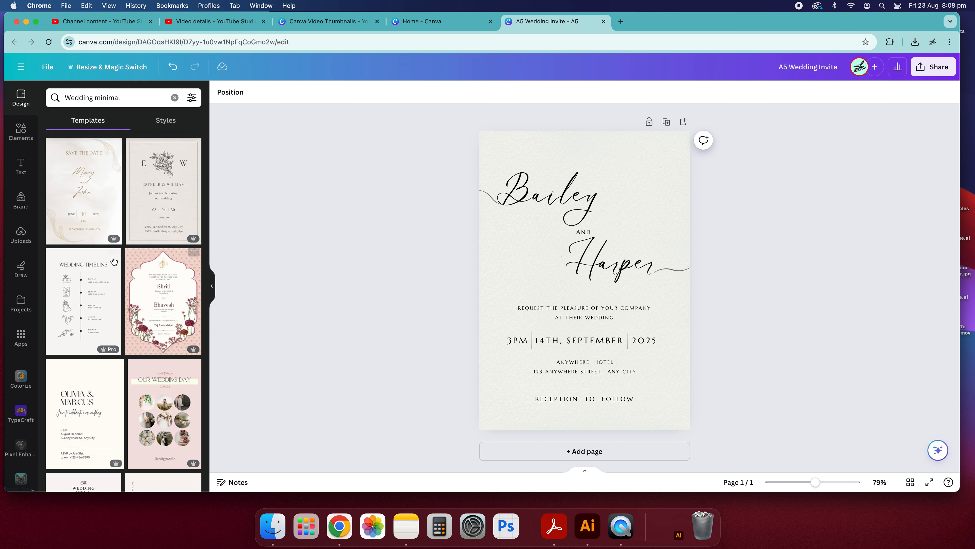
Step: Examine the minimal wedding template results for a suitable alternative invitation layout
scroll(115, 262, down, 3)
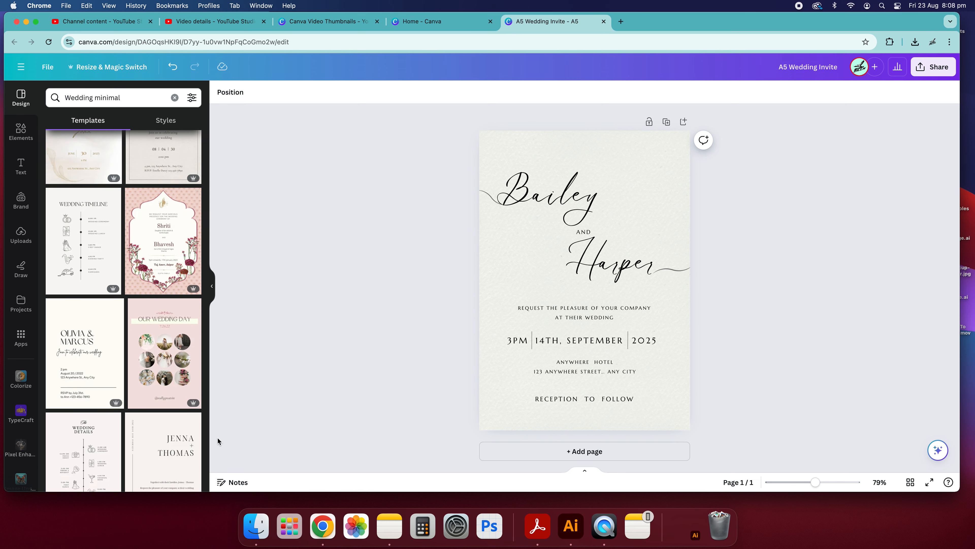
scroll(102, 350, down, 3)
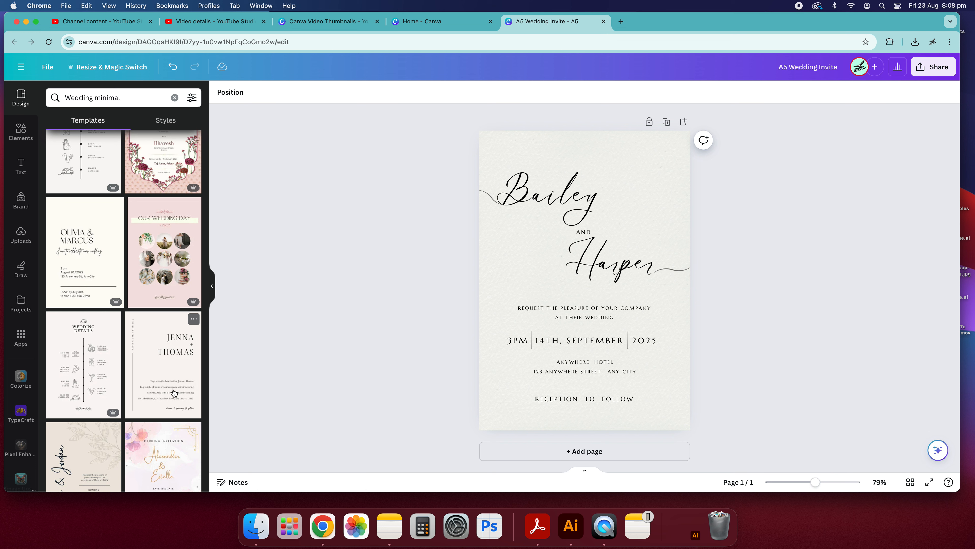
scroll(150, 376, down, 5)
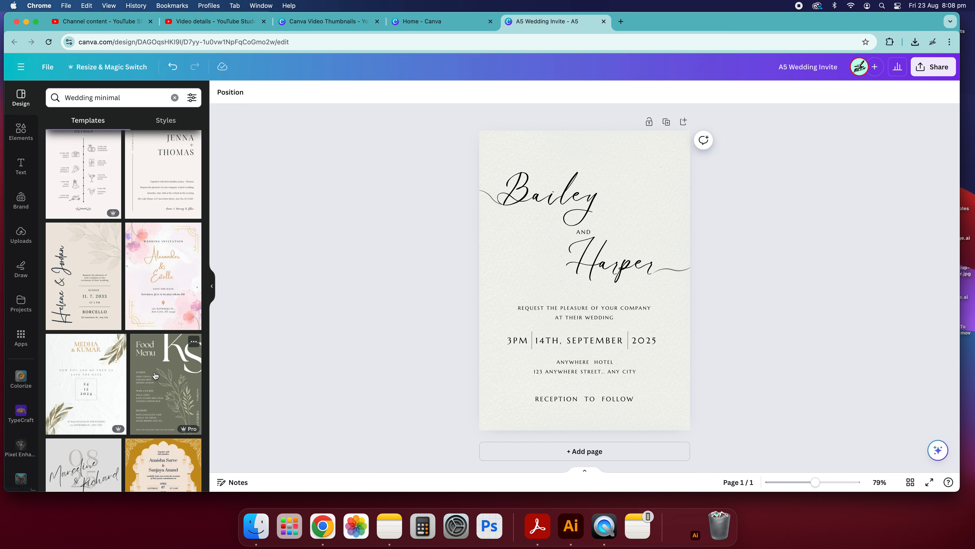
scroll(158, 375, down, 5)
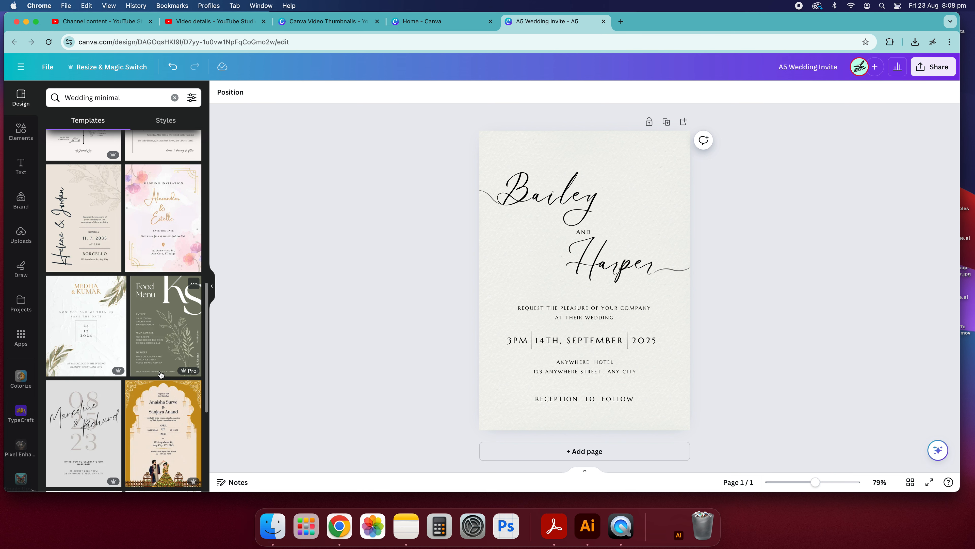
scroll(161, 269, down, 10)
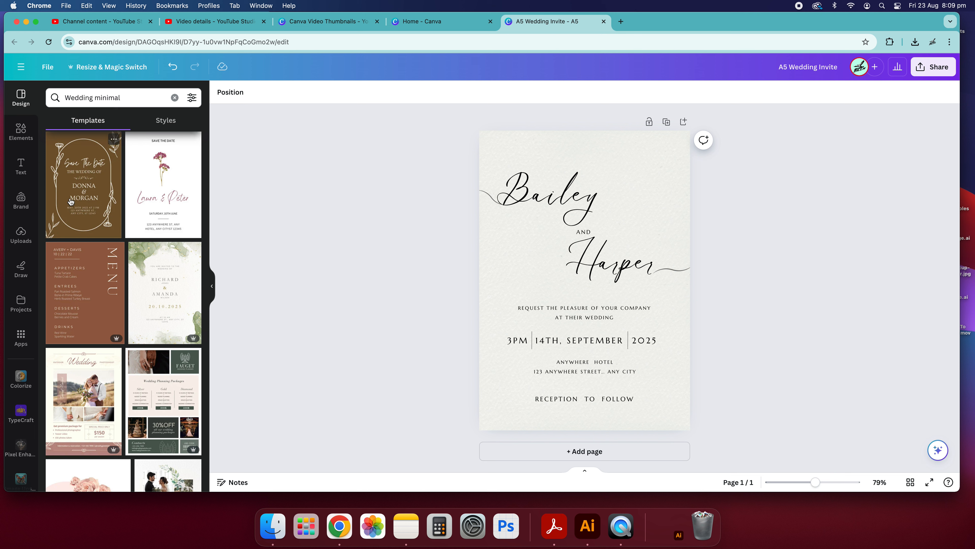
scroll(156, 245, down, 10)
scroll(153, 259, down, 10)
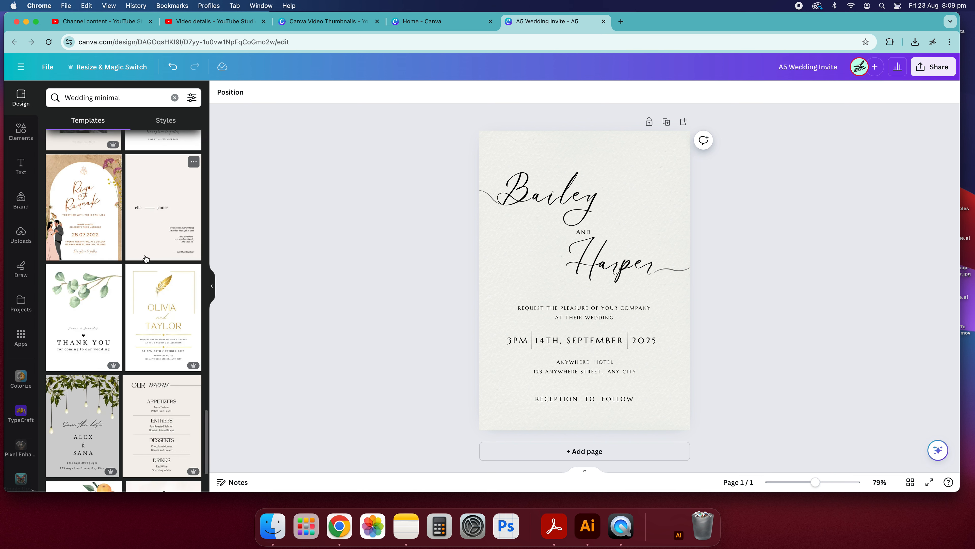
scroll(154, 250, down, 5)
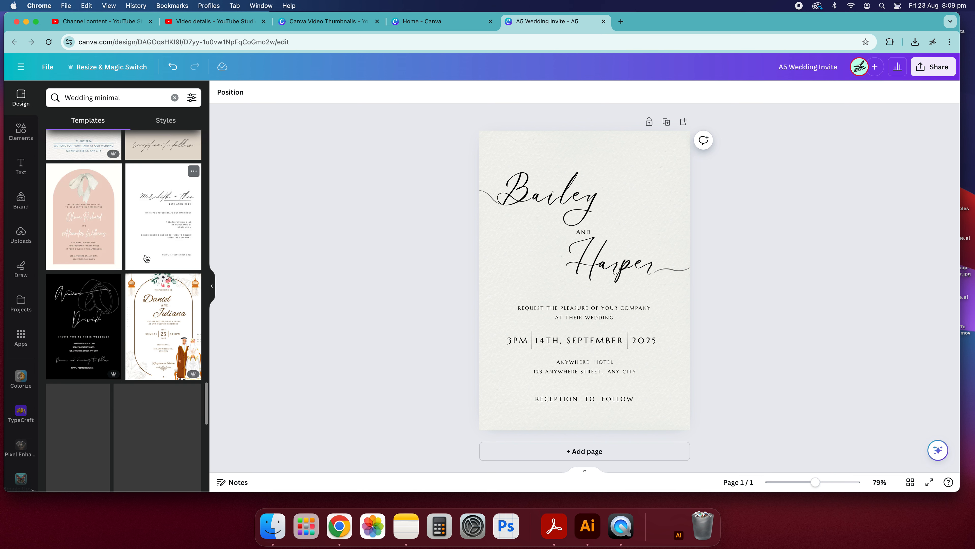
scroll(161, 269, down, 10)
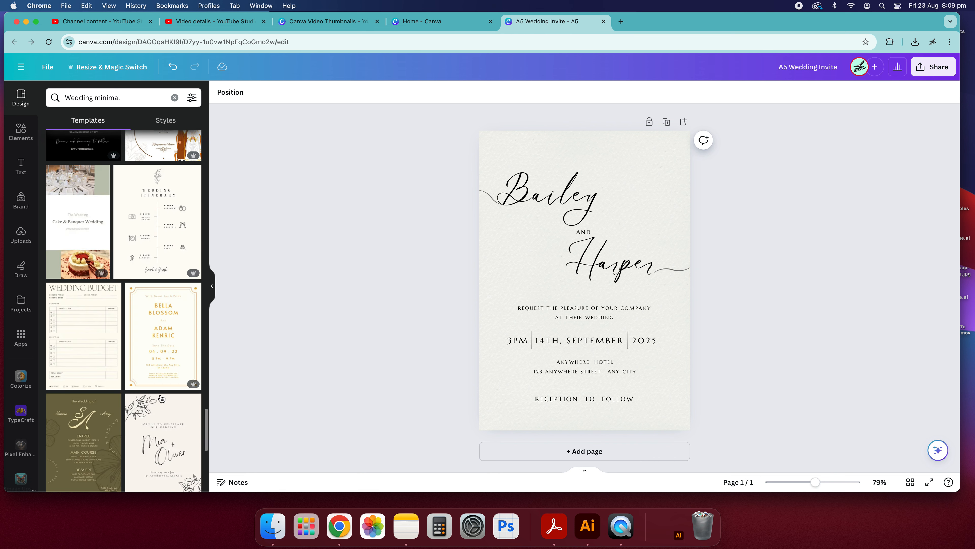
scroll(144, 343, down, 5)
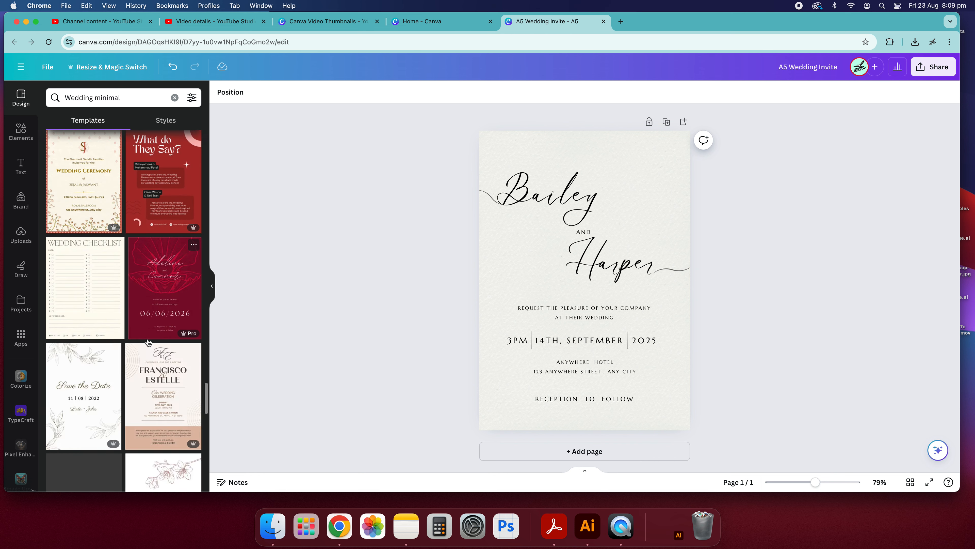
Step: Add a second page and apply the "Black & White Minimal Wedding Invitation" template to it
click(604, 457)
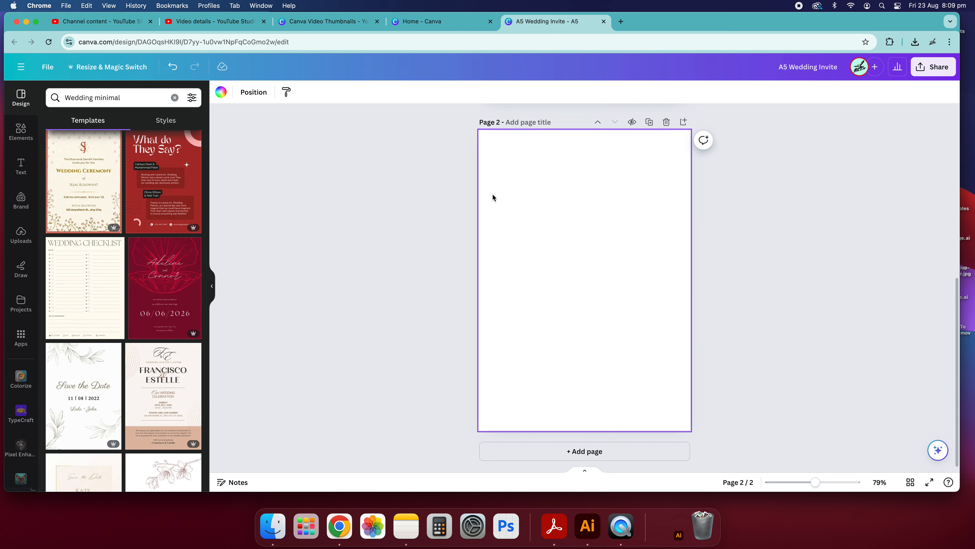
scroll(126, 368, down, 10)
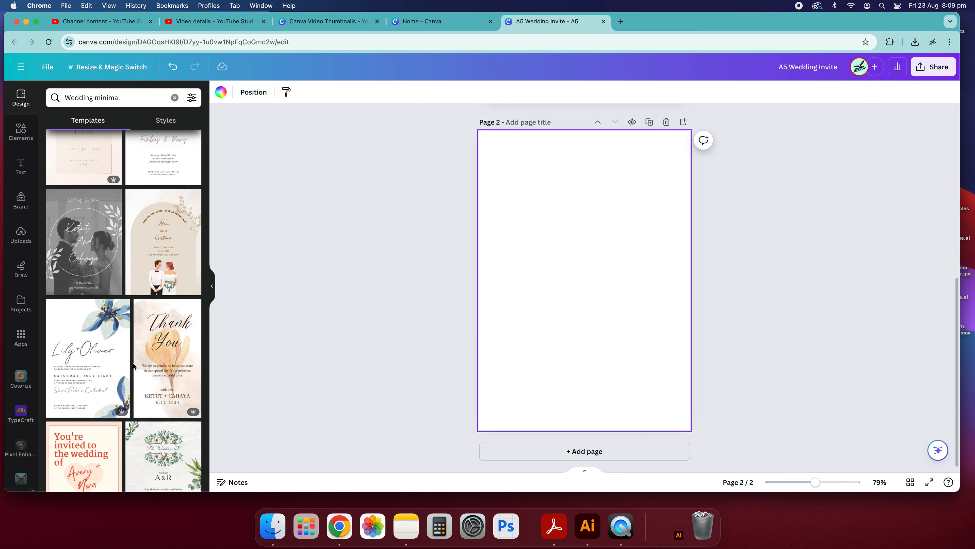
scroll(133, 365, up, 15)
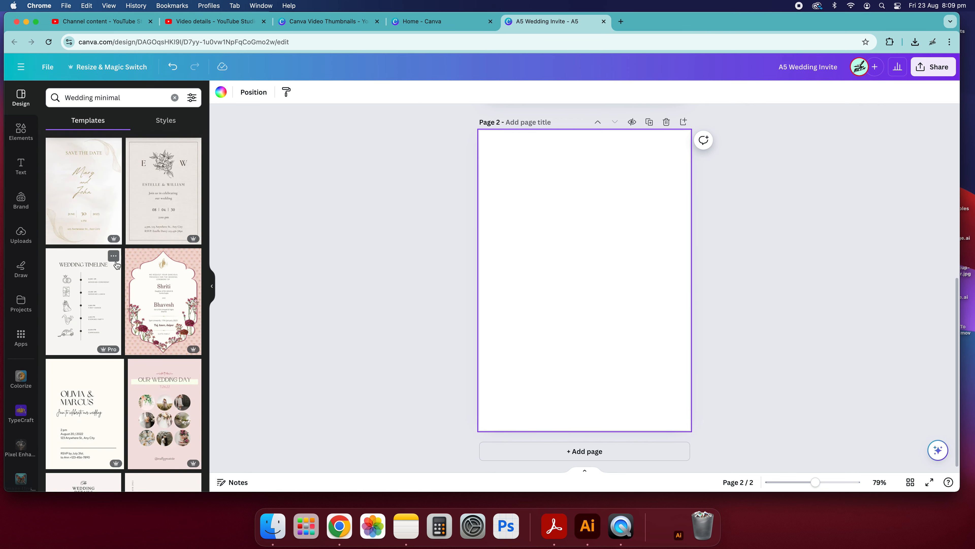
scroll(130, 220, down, 6)
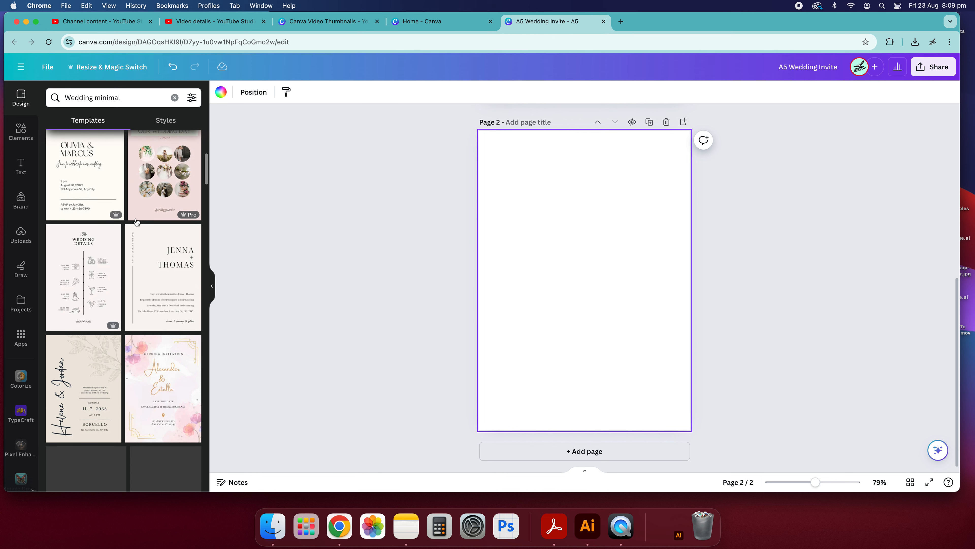
click(164, 253)
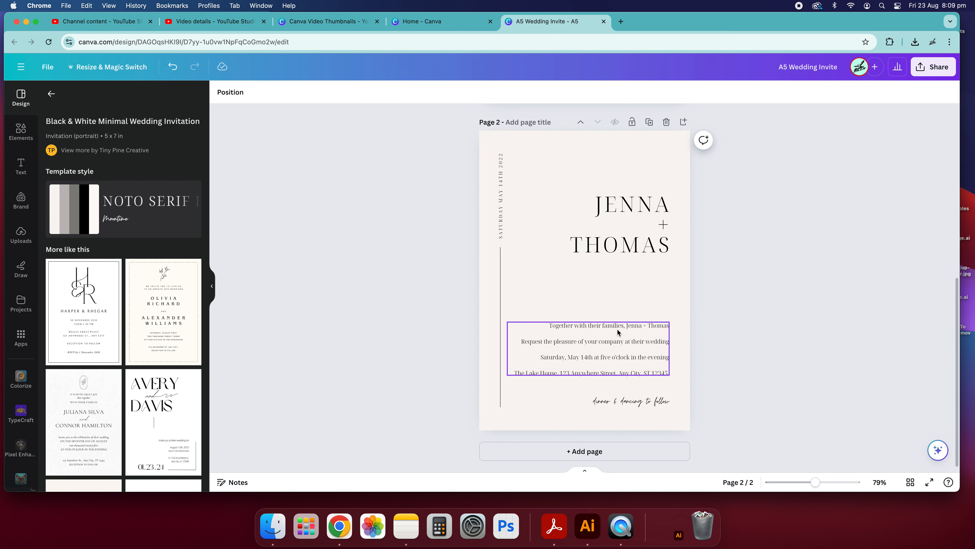
Step: Move the details text block on page 2 slightly higher, and open its text for editing
click(638, 337)
drag(637, 336, 638, 315)
double_click(625, 322)
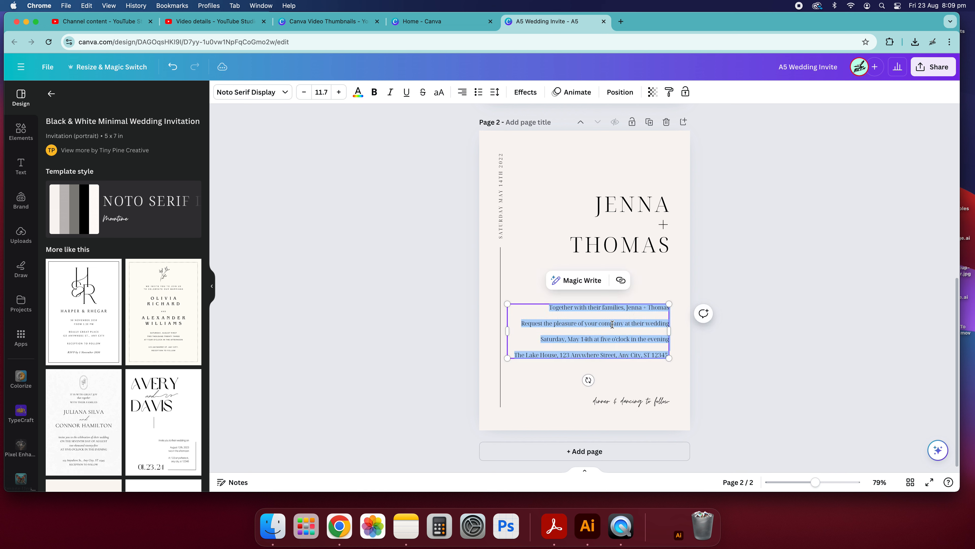
click(612, 323)
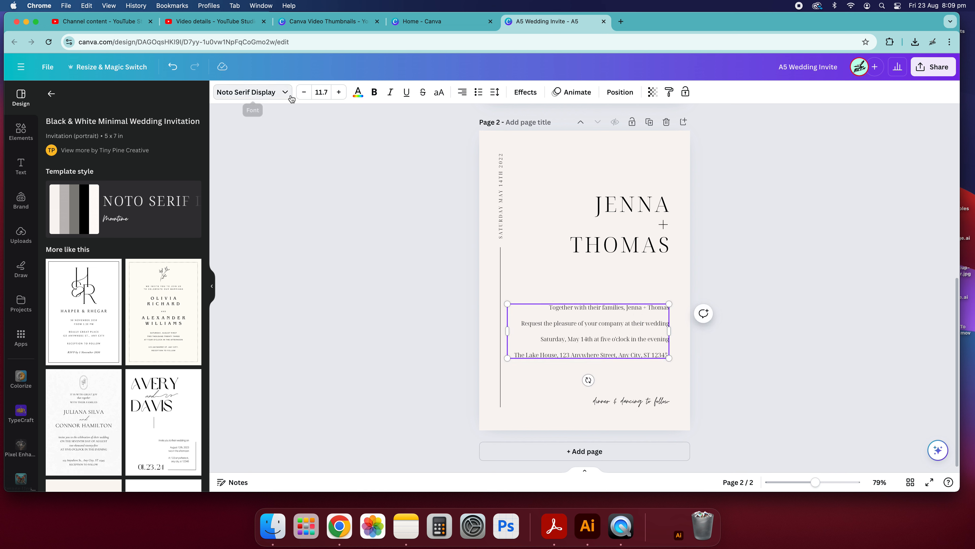
Step: Duplicate page 2 and delete all text, the line and the background from the copy, leaving page 3 blank
click(720, 285)
click(649, 122)
drag(767, 431, 442, 187)
key(Delete)
click(527, 175)
key(Delete)
key(Escape)
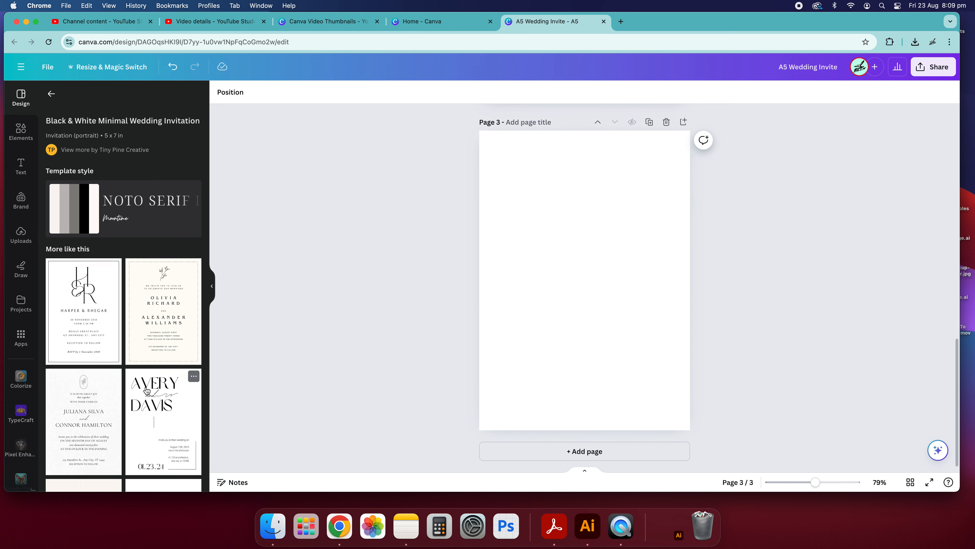
Step: Look through the templates similar to the minimal invitation for another layout to use on the blank page
scroll(165, 308, down, 6)
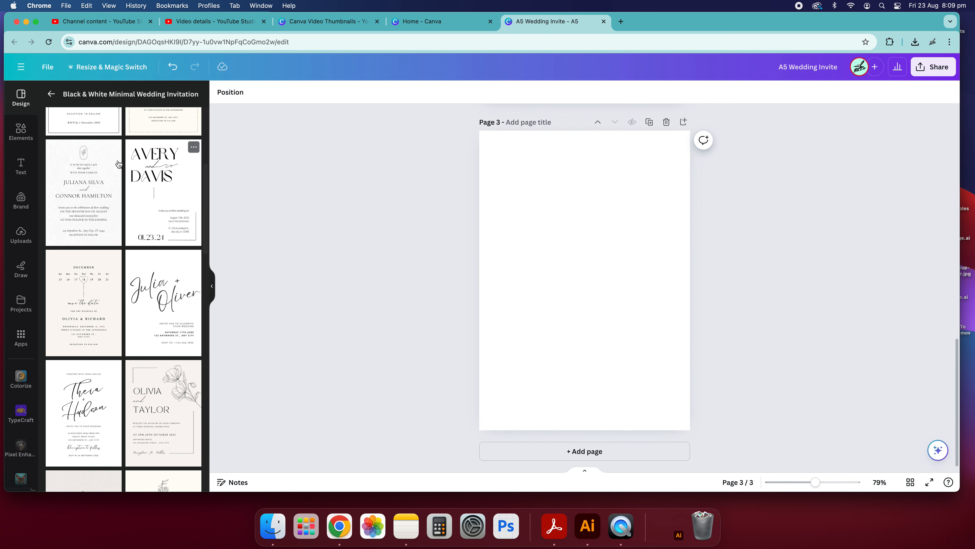
scroll(168, 297, down, 1)
scroll(167, 296, down, 8)
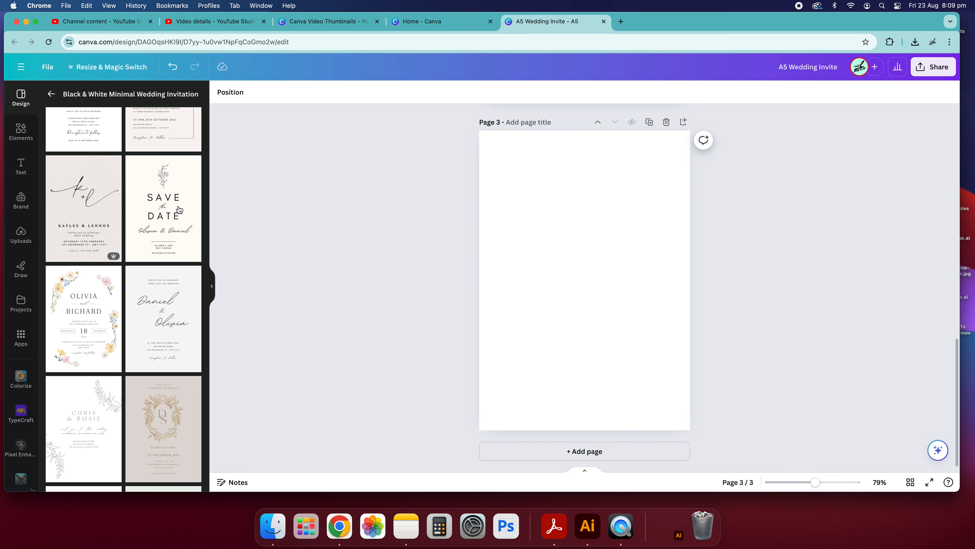
scroll(123, 209, down, 8)
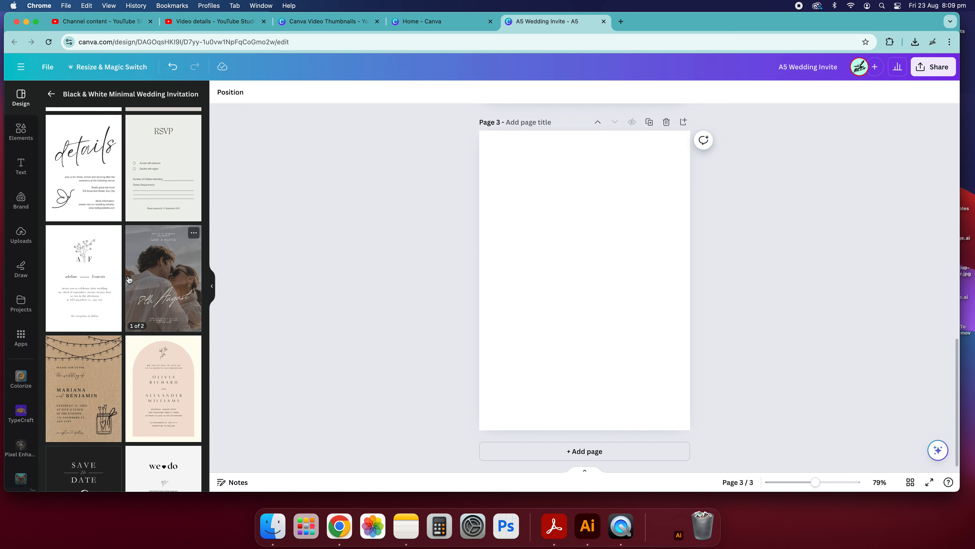
scroll(128, 277, down, 5)
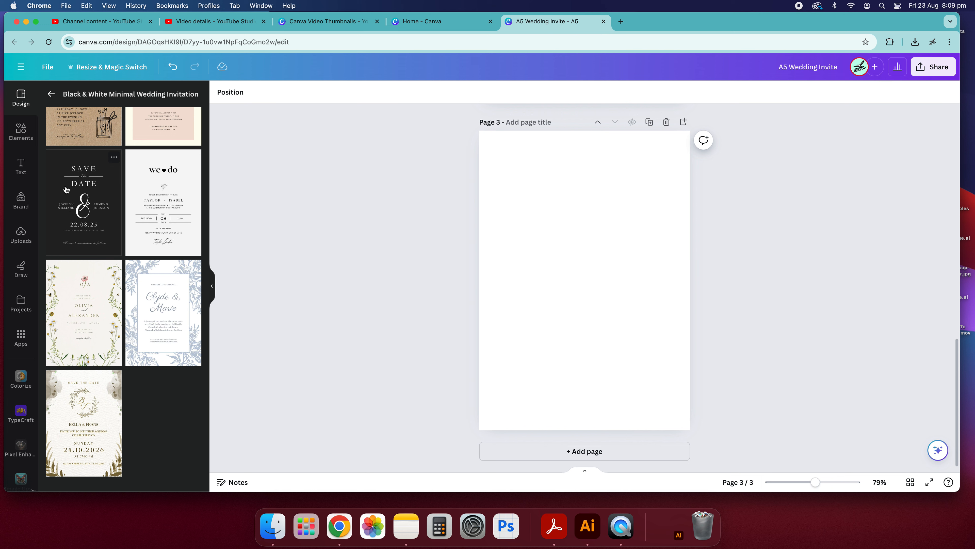
scroll(85, 211, up, 10)
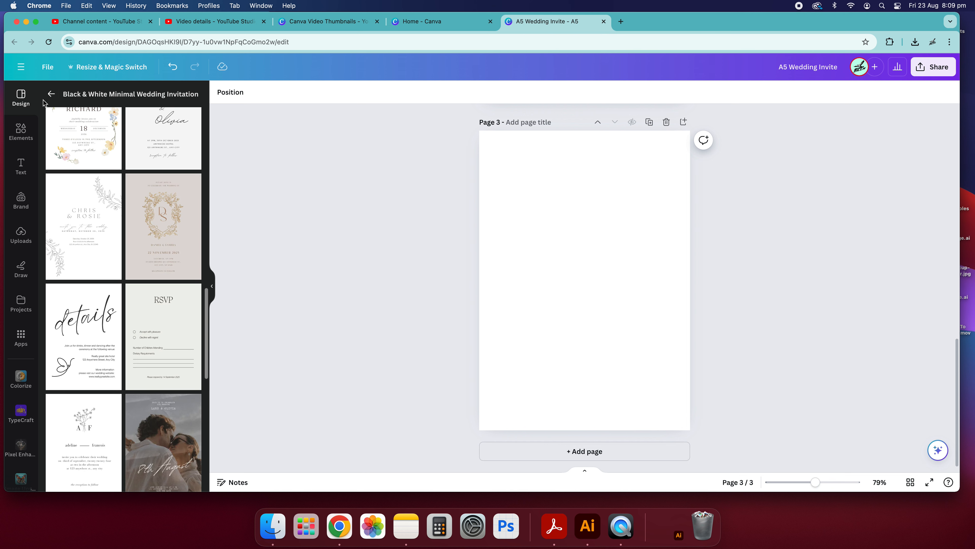
Step: From the minimal wedding results, apply the "Sage Rustic Minimal Wedding Food Menu" template to blank page 3
click(51, 94)
scroll(133, 260, down, 6)
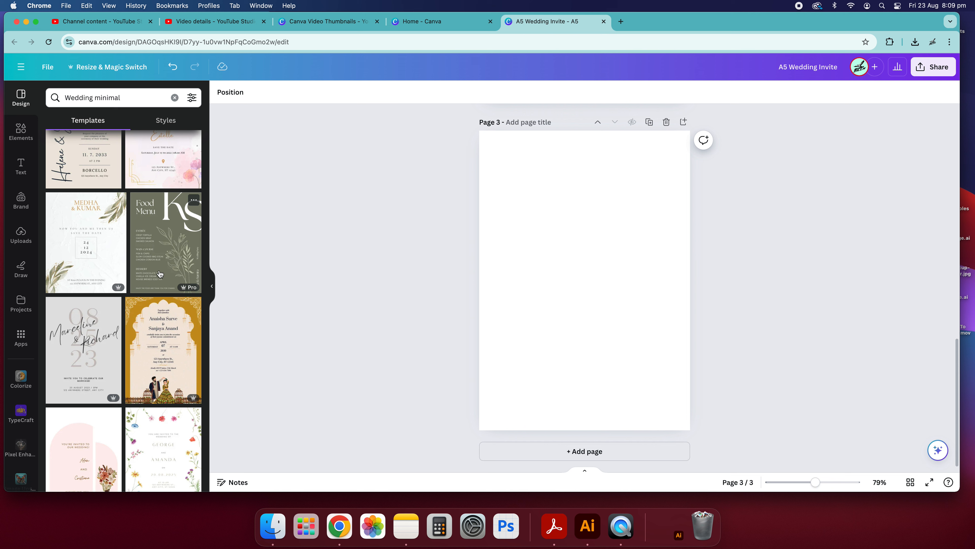
scroll(161, 267, down, 5)
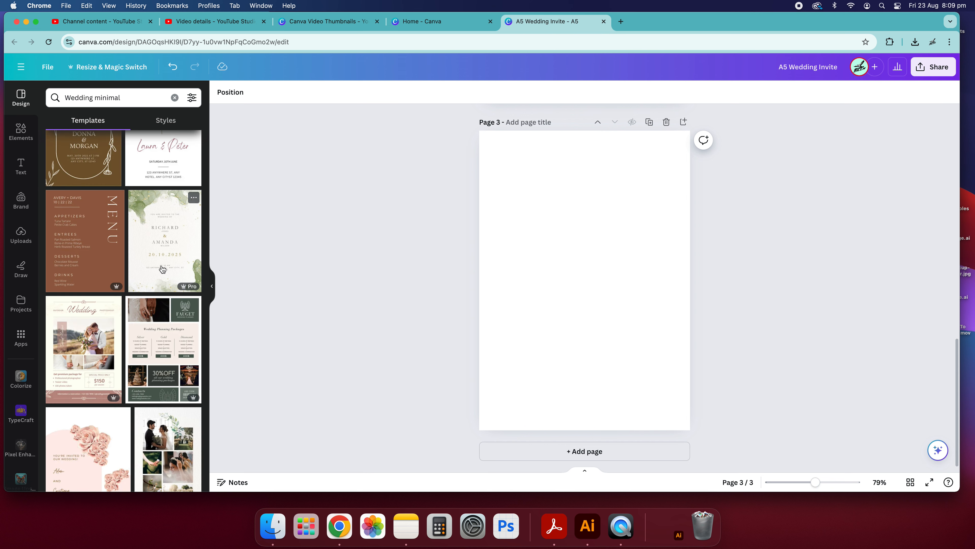
scroll(161, 267, down, 10)
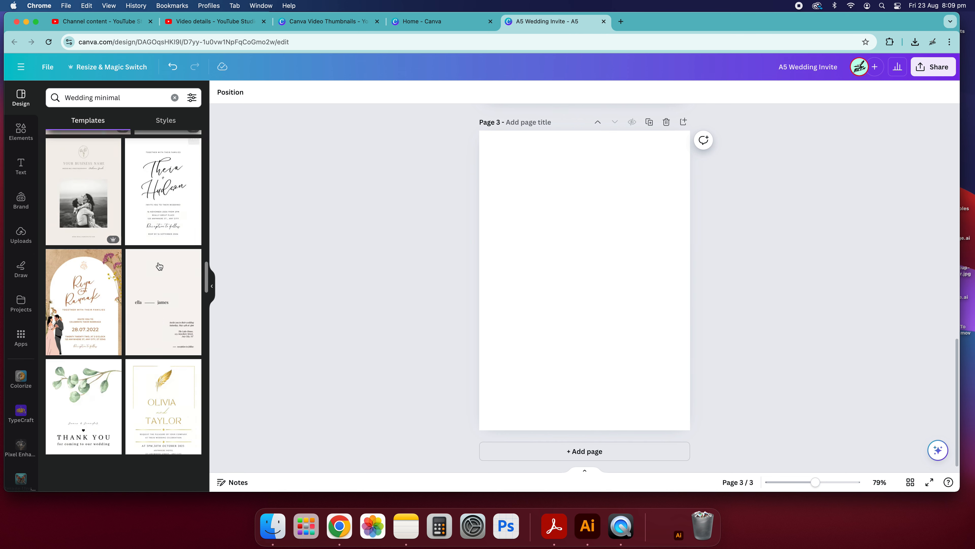
scroll(159, 264, up, 8)
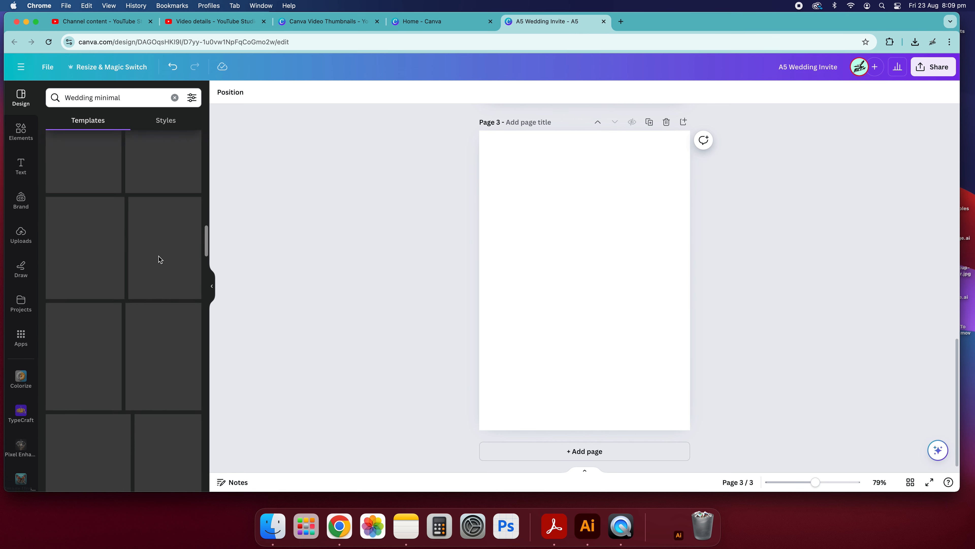
scroll(155, 260, up, 6)
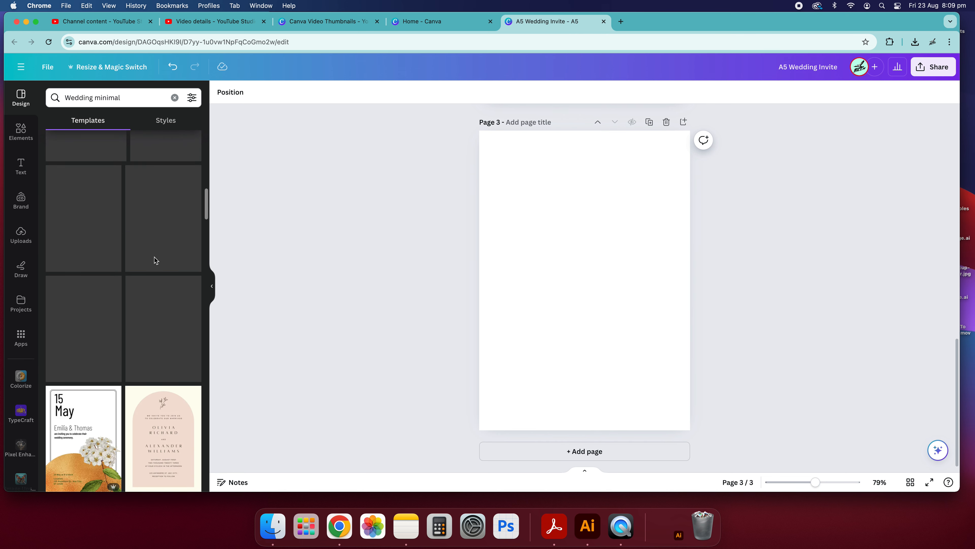
scroll(179, 258, up, 5)
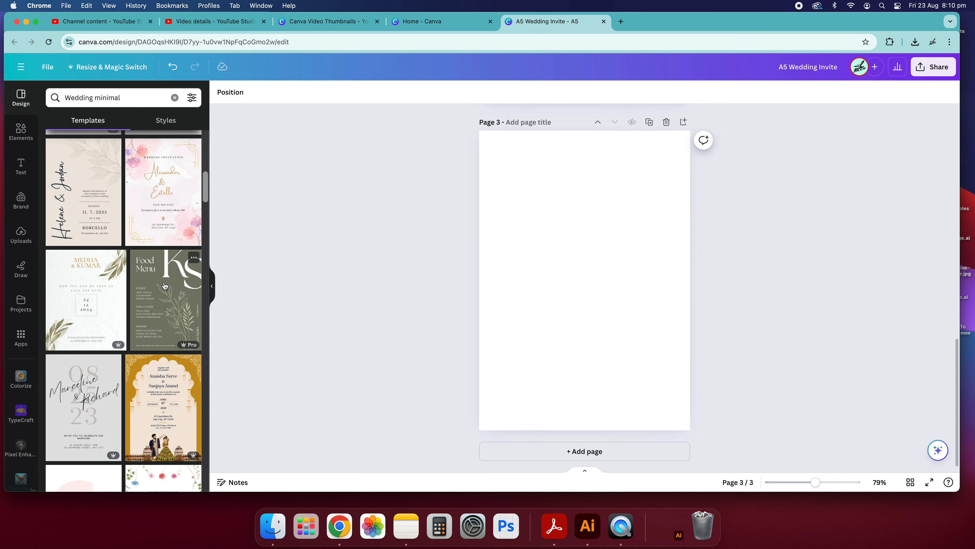
click(173, 266)
click(692, 304)
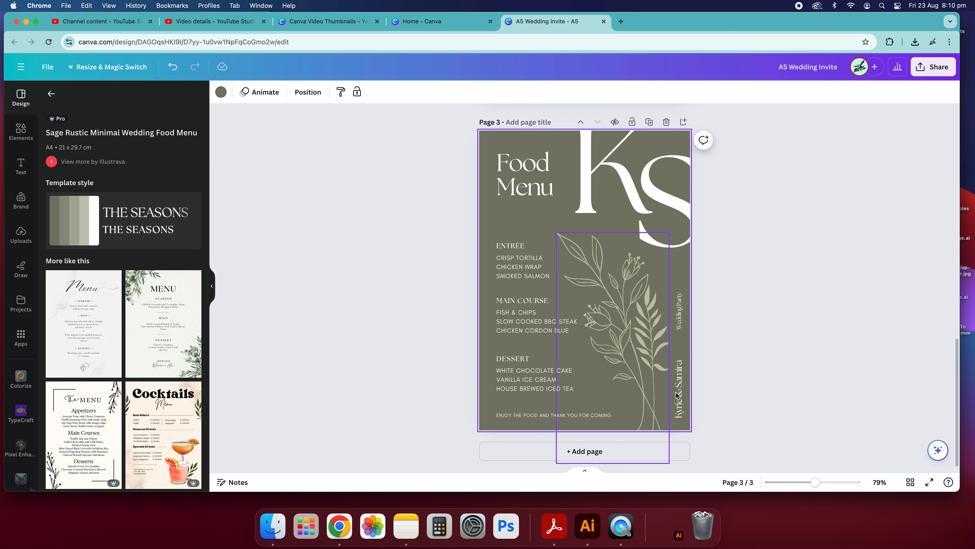
Step: Try shifting the large letter "S" on page 3 upward, and undo the move
drag(632, 283, 645, 259)
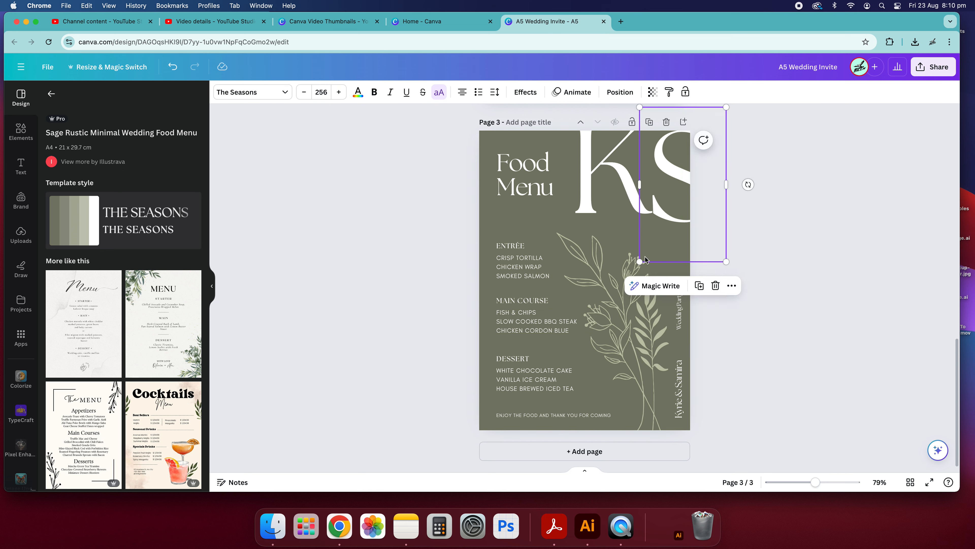
key(super+z)
click(778, 271)
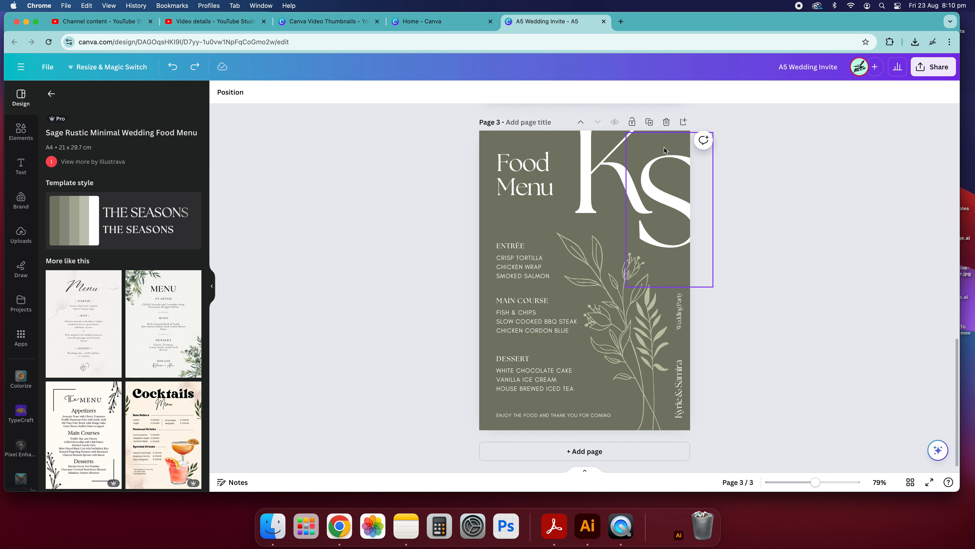
Step: Duplicate the food menu page and delete all text, the floral artwork and the background from the copy, leaving page 4 blank
click(649, 121)
drag(765, 401, 472, 183)
key(Delete)
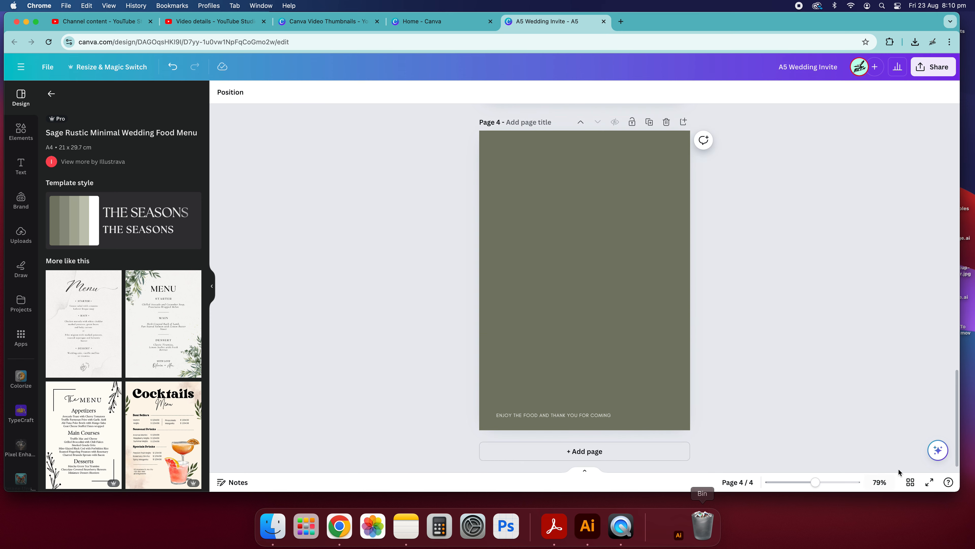
drag(727, 427, 515, 367)
key(Delete)
click(537, 364)
key(Delete)
Step: Look through the templates similar to the food menu and review the designs on the existing pages
scroll(78, 319, down, 10)
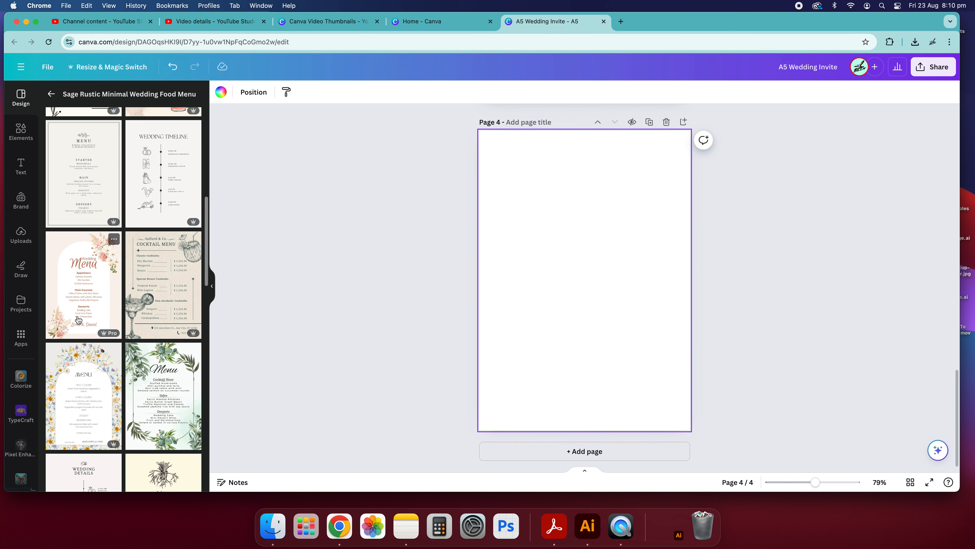
scroll(457, 221, up, 15)
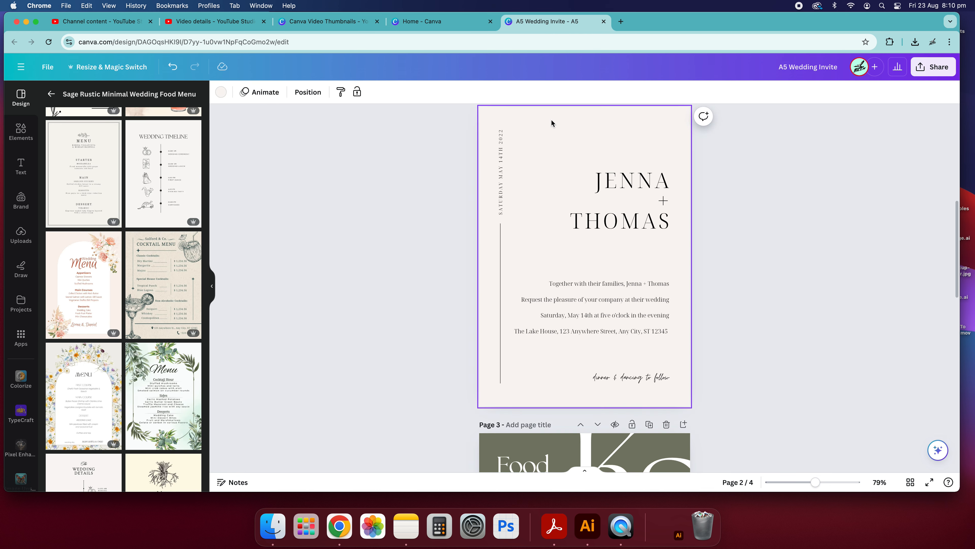
scroll(240, 235, down, 8)
scroll(161, 307, down, 5)
scroll(442, 355, down, 8)
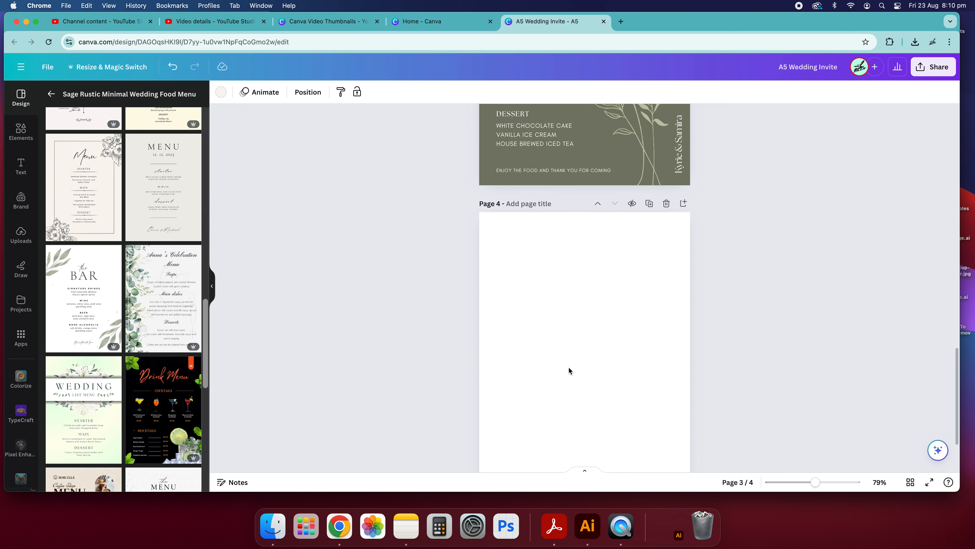
scroll(569, 370, down, 2)
scroll(116, 274, up, 10)
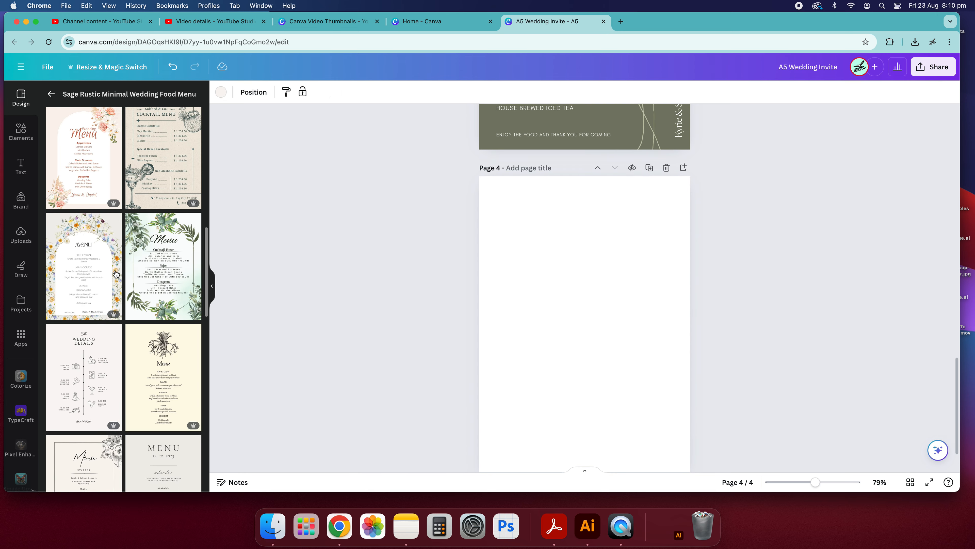
Step: Return to the minimal wedding results and apply the "Black and White Calligraphy Minimal Wedding Invitation" template to page 4
click(51, 94)
scroll(130, 276, up, 10)
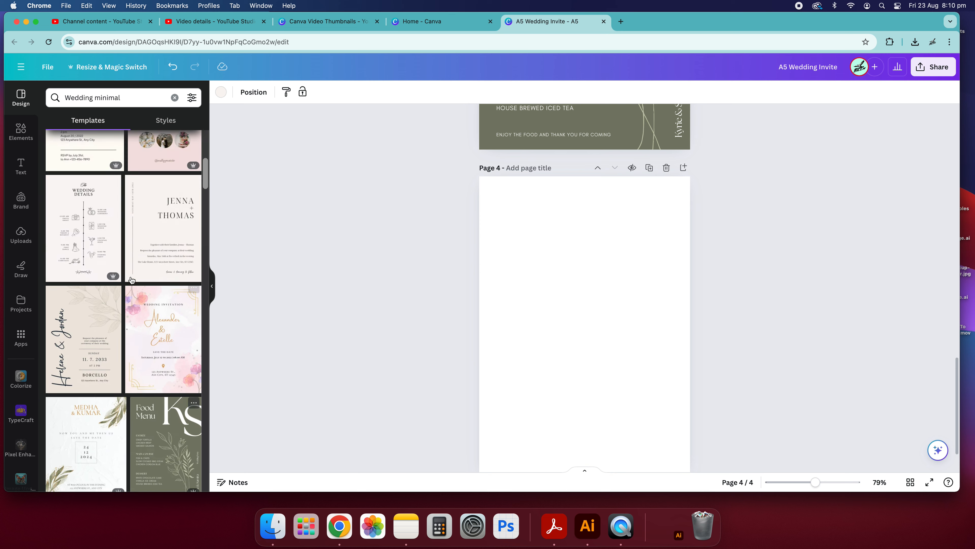
scroll(94, 349, up, 5)
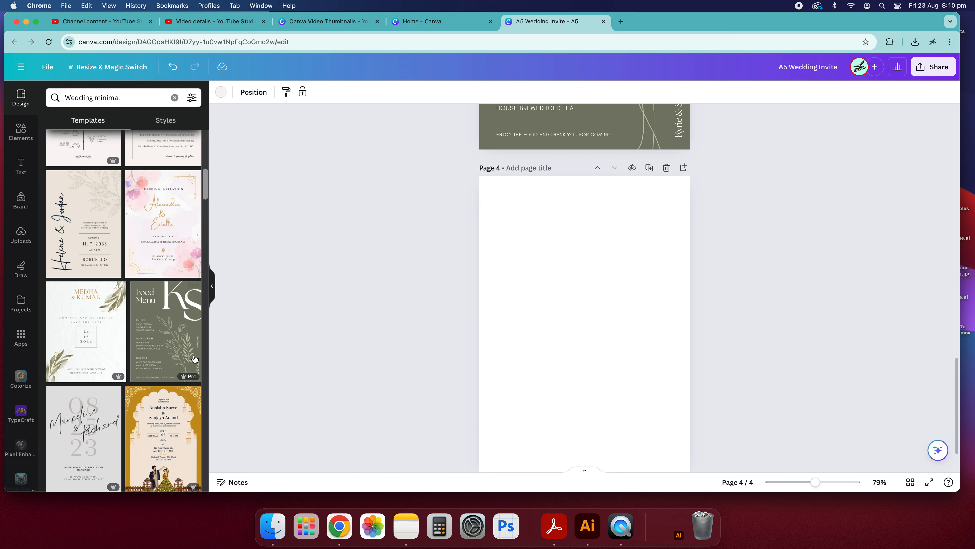
scroll(162, 321, down, 10)
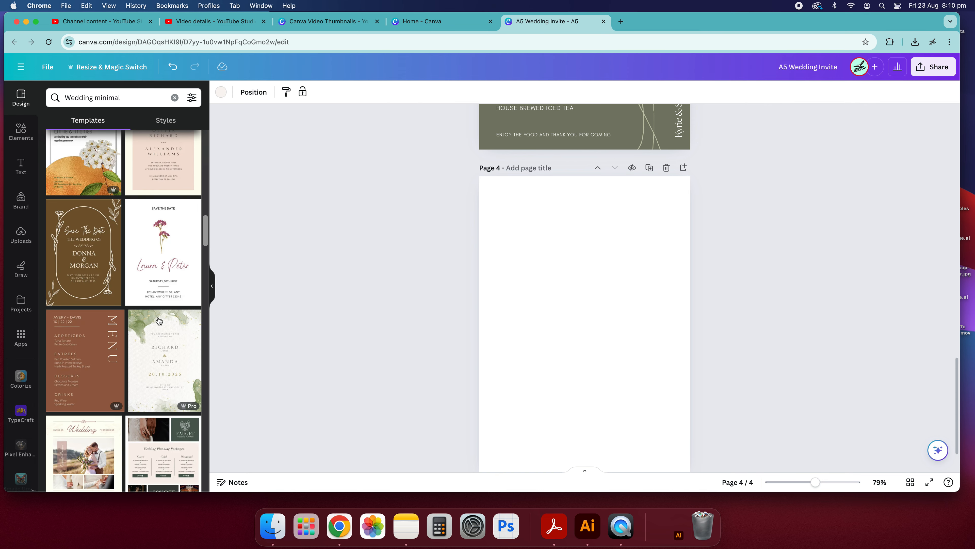
scroll(160, 321, down, 2)
scroll(151, 311, down, 15)
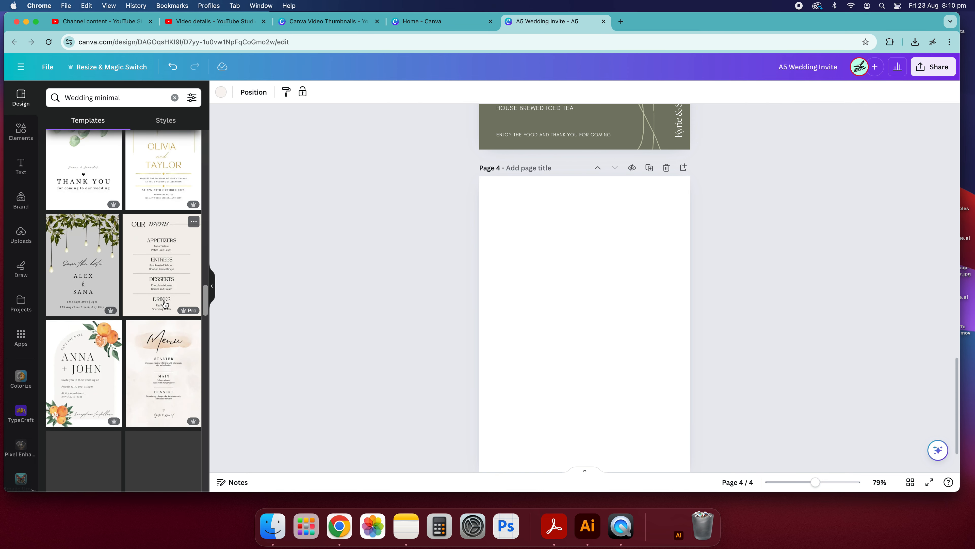
scroll(168, 309, down, 6)
scroll(164, 313, down, 6)
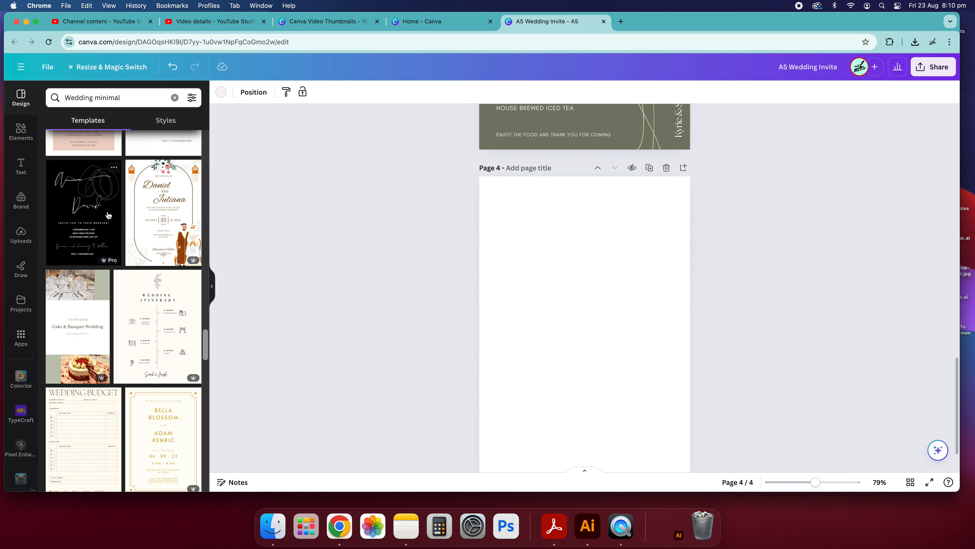
click(108, 216)
scroll(710, 191, down, 2)
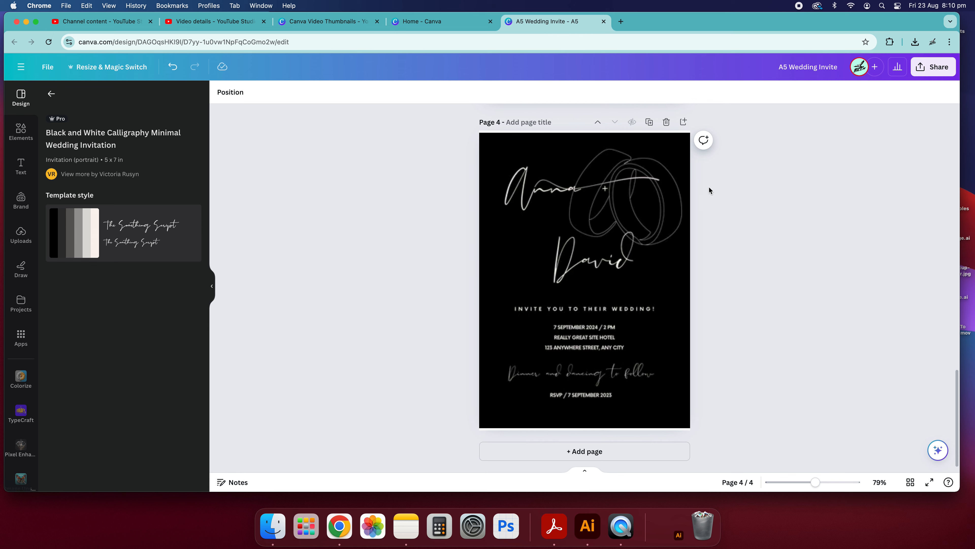
Step: Change the background of page 4 to a custom very dark green solid colour
click(533, 157)
click(534, 156)
click(486, 141)
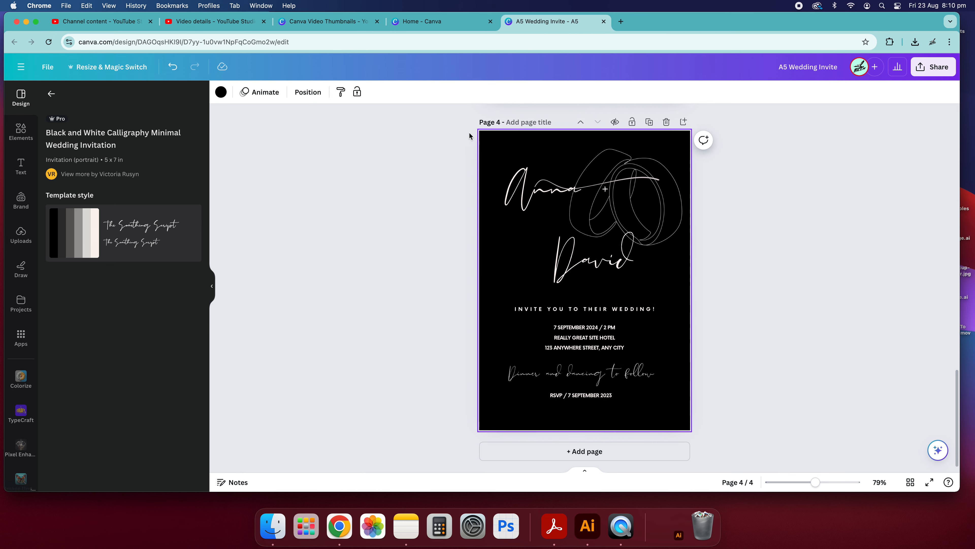
click(222, 94)
scroll(111, 279, down, 3)
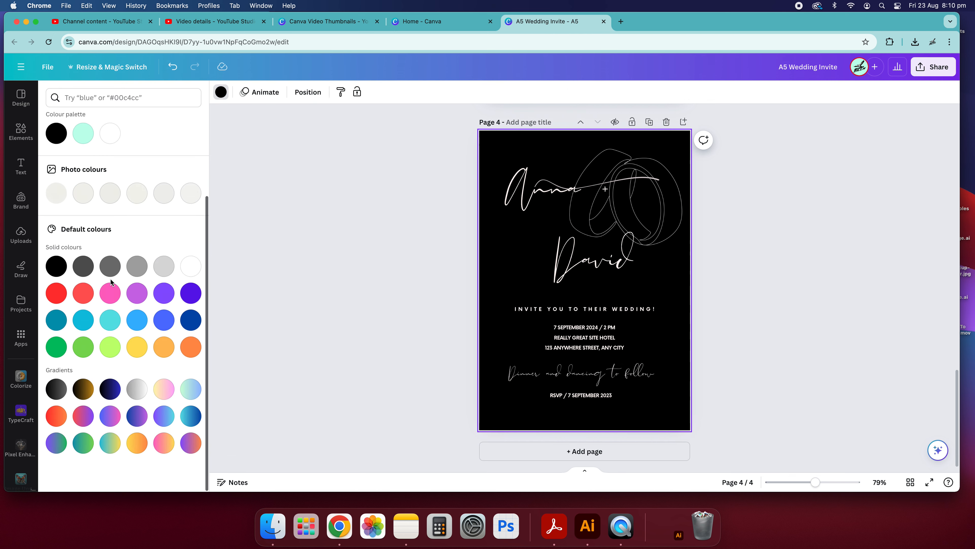
scroll(100, 282, up, 3)
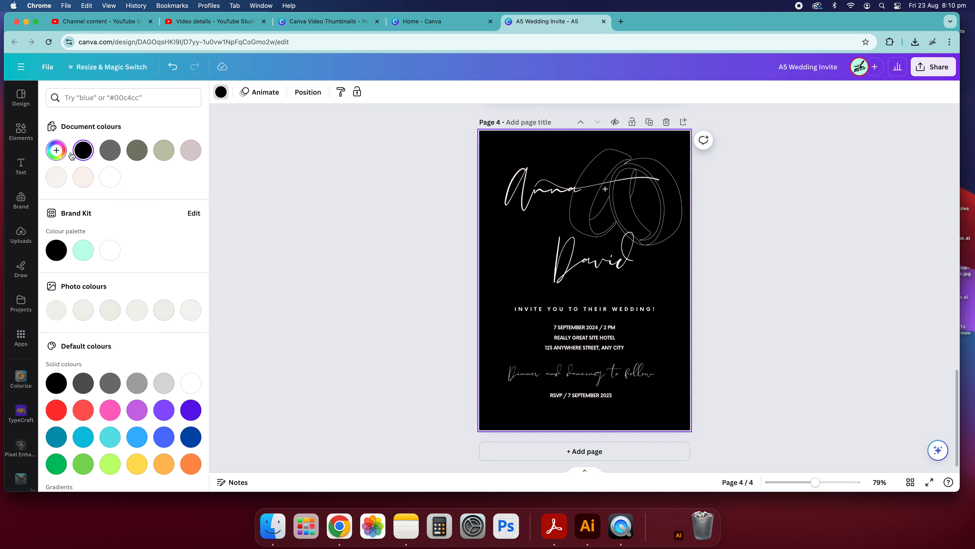
click(56, 150)
click(102, 256)
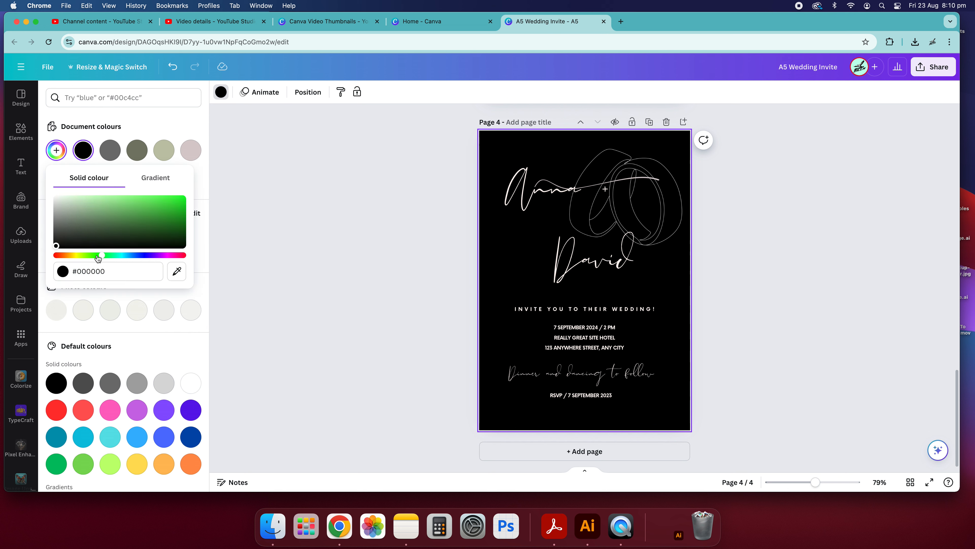
drag(115, 230, 214, 239)
click(320, 233)
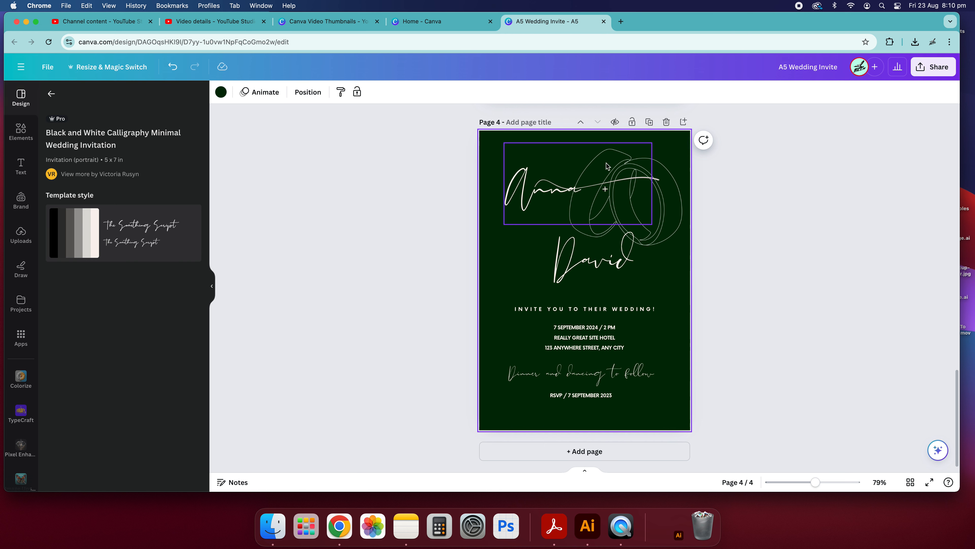
click(782, 257)
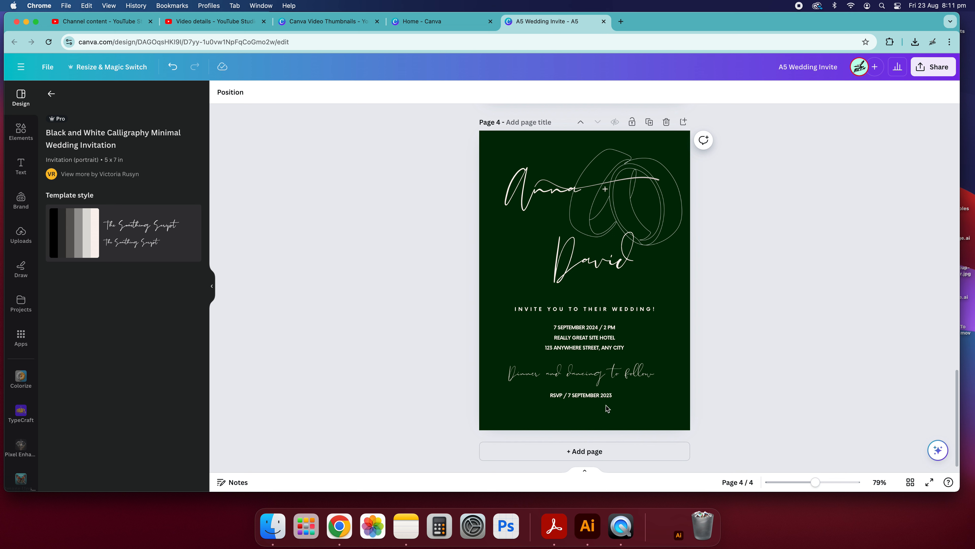
Step: Set the font of the date and venue block and the RSVP line on page 4 to Montserrat Medium
click(577, 398)
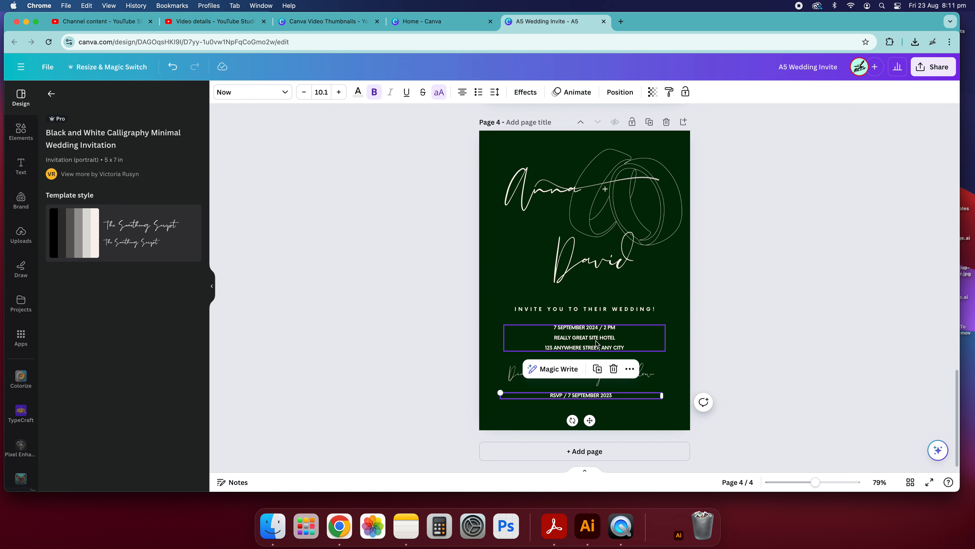
shift+click(596, 343)
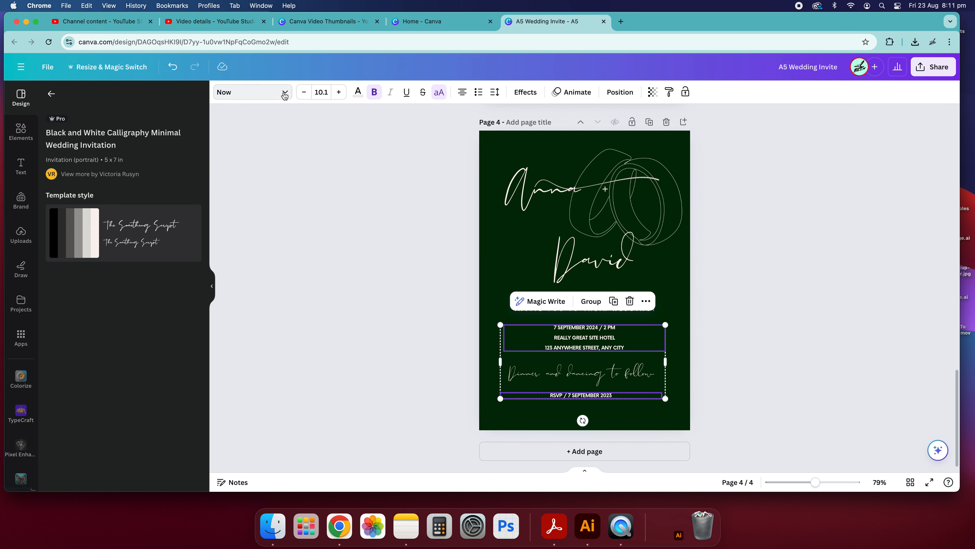
click(285, 92)
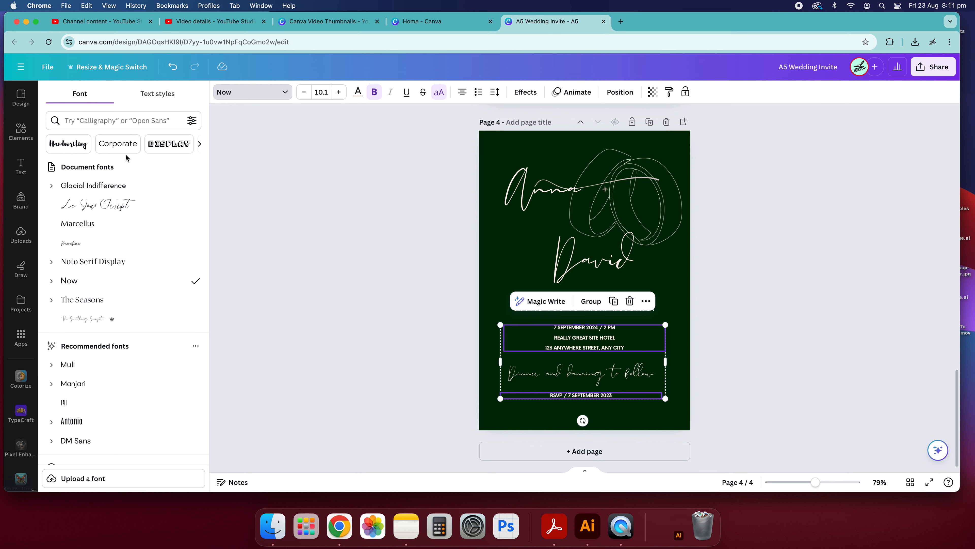
click(99, 114)
text(mont)
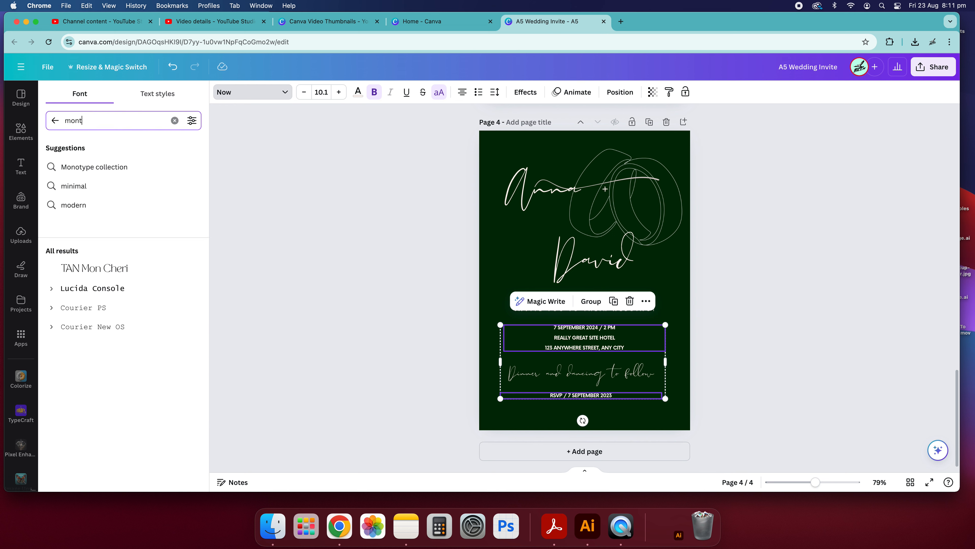
key(Return)
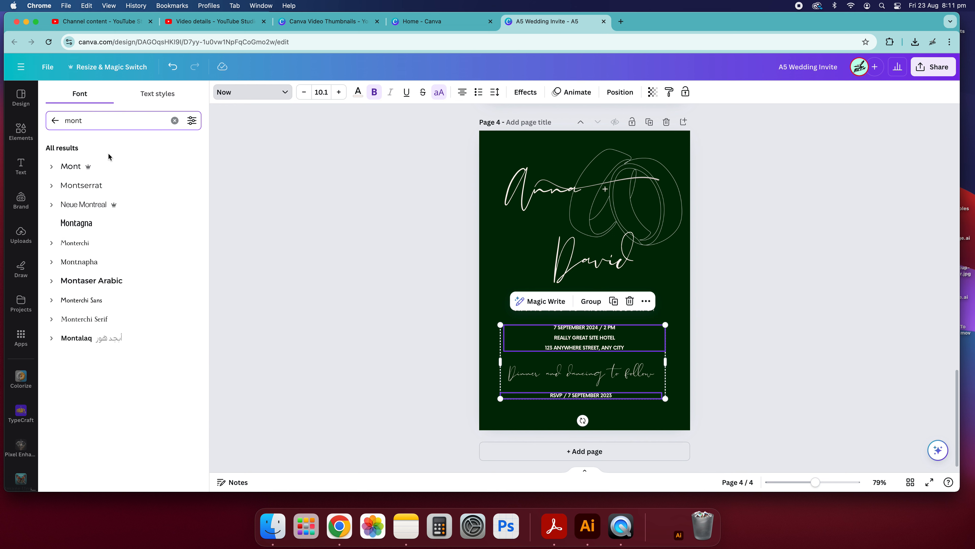
click(93, 189)
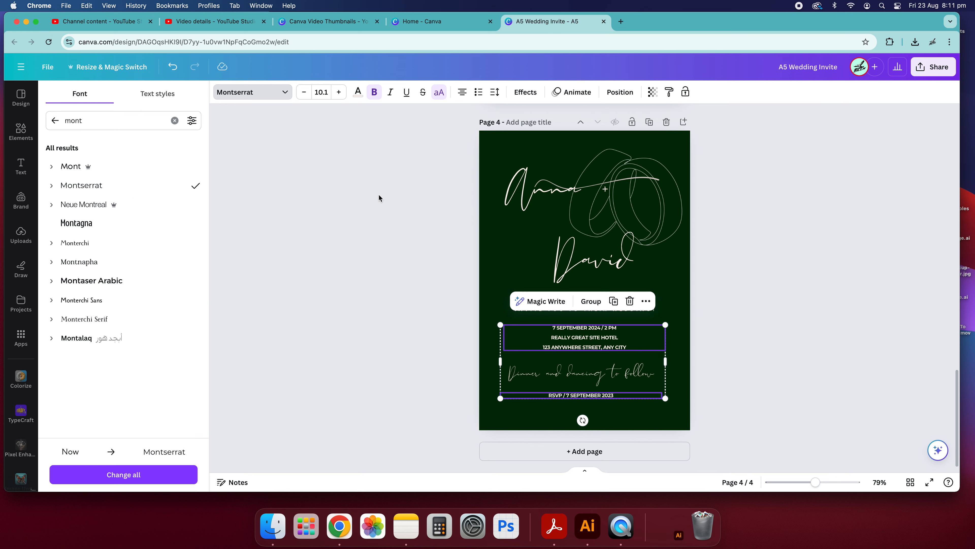
click(51, 186)
click(98, 282)
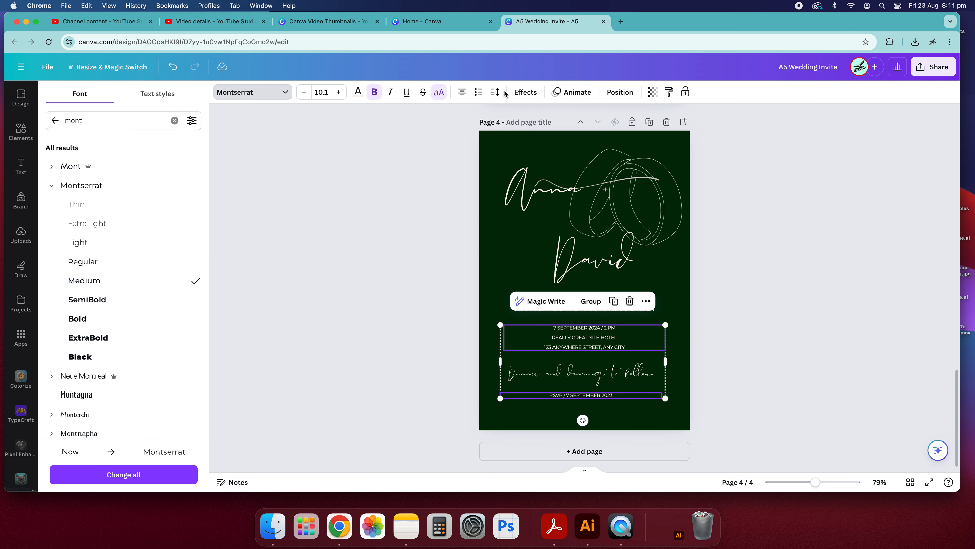
Step: Widen the letter spacing of the date and venue block and the RSVP line on page 4
click(495, 92)
drag(514, 132, 530, 133)
click(748, 252)
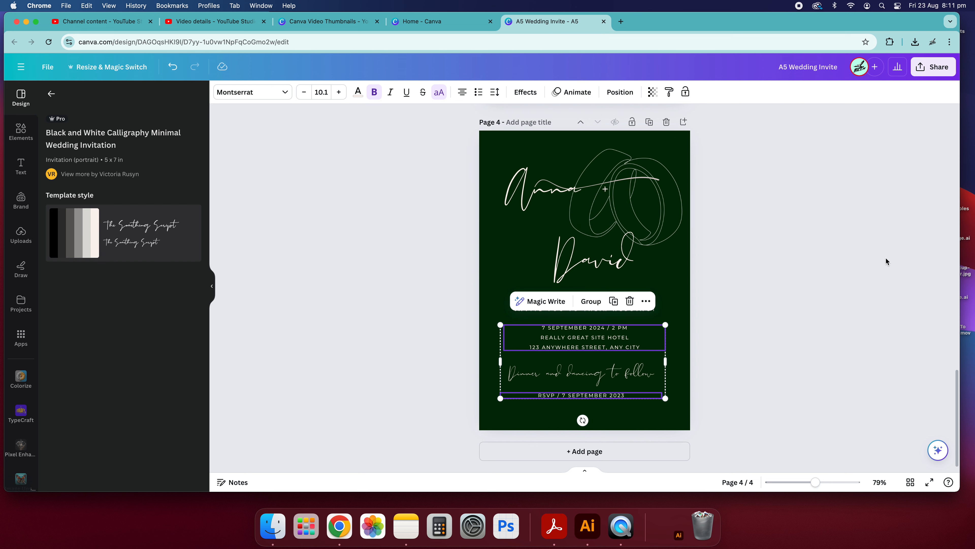
Step: Delete the line drawing of the wedding rings from page 4
click(691, 256)
click(659, 209)
click(639, 158)
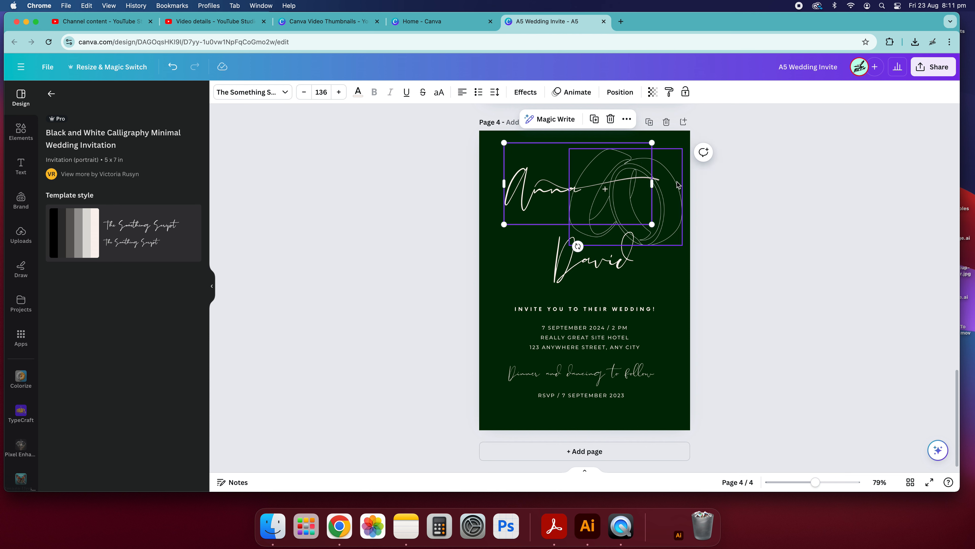
click(640, 159)
key(Delete)
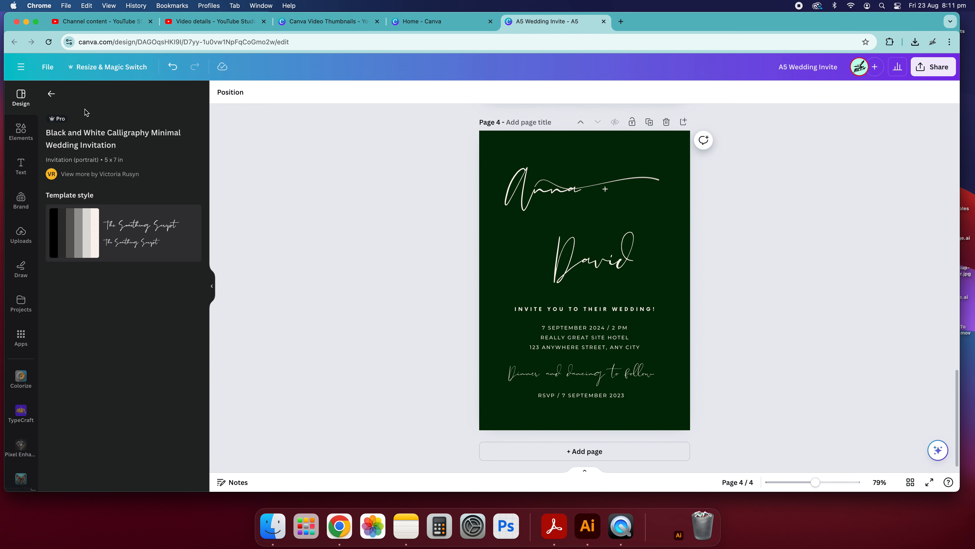
Step: Search the elements library for "outline leaf" and show all matching graphics
click(51, 93)
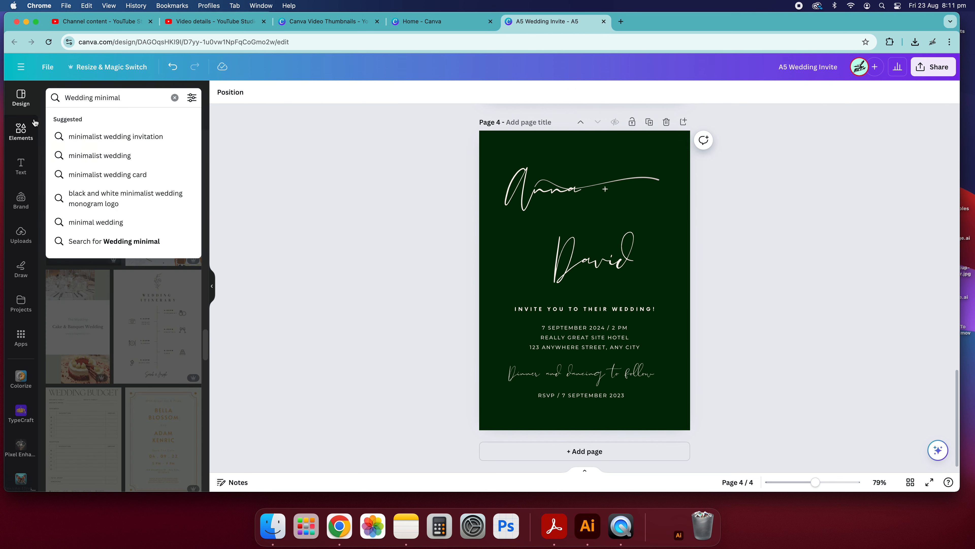
click(22, 130)
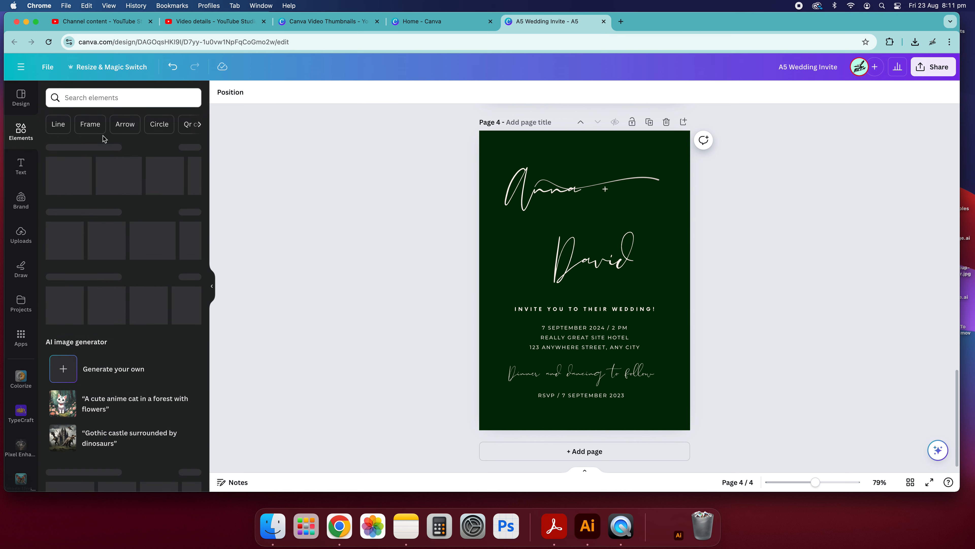
click(147, 97)
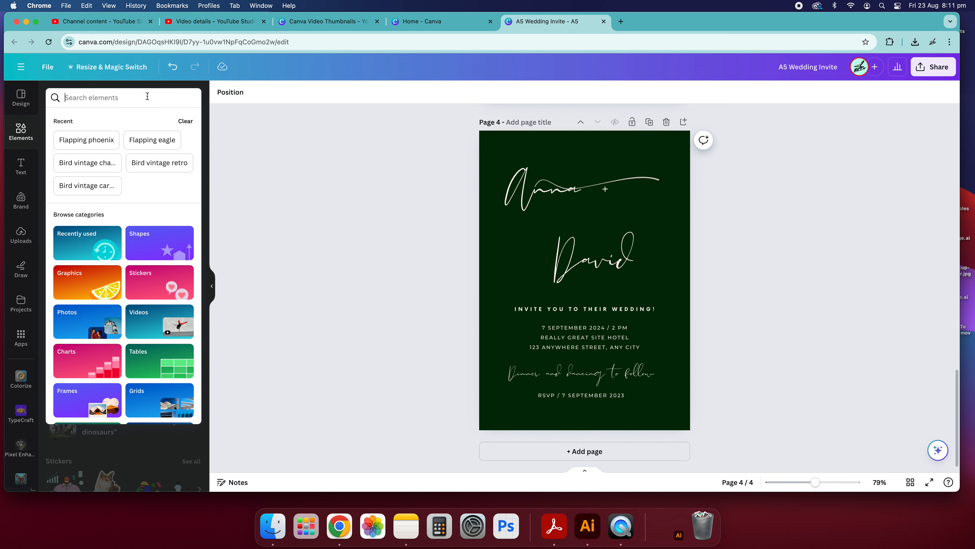
text(outline )
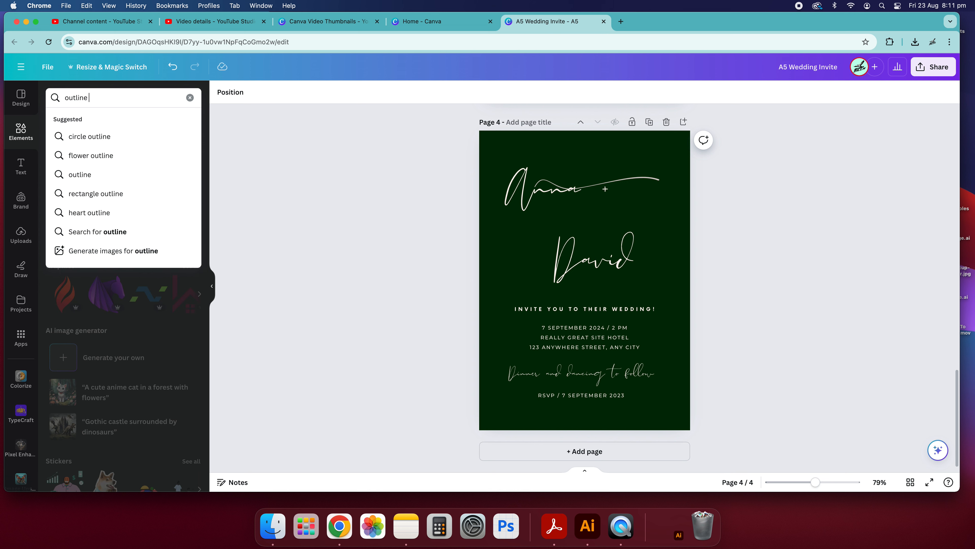
text(leaf)
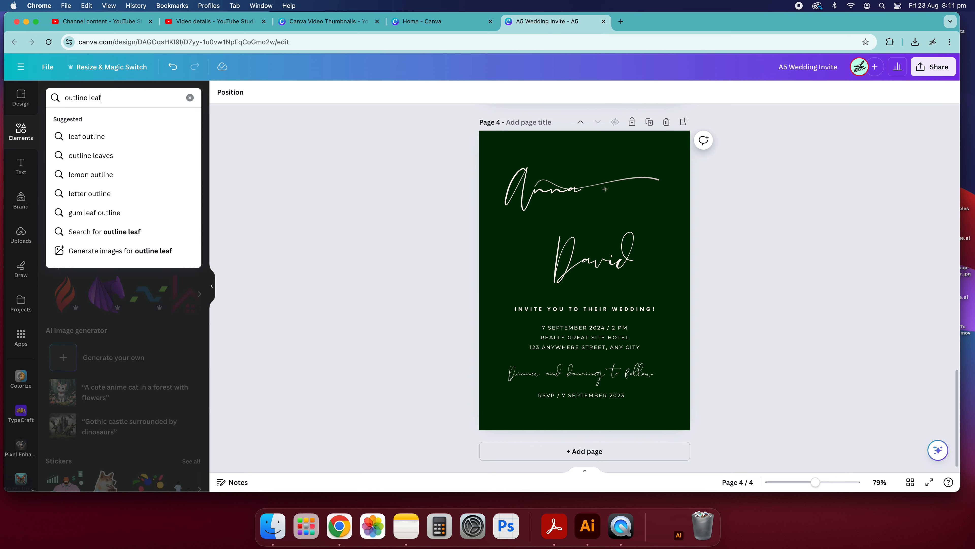
key(Return)
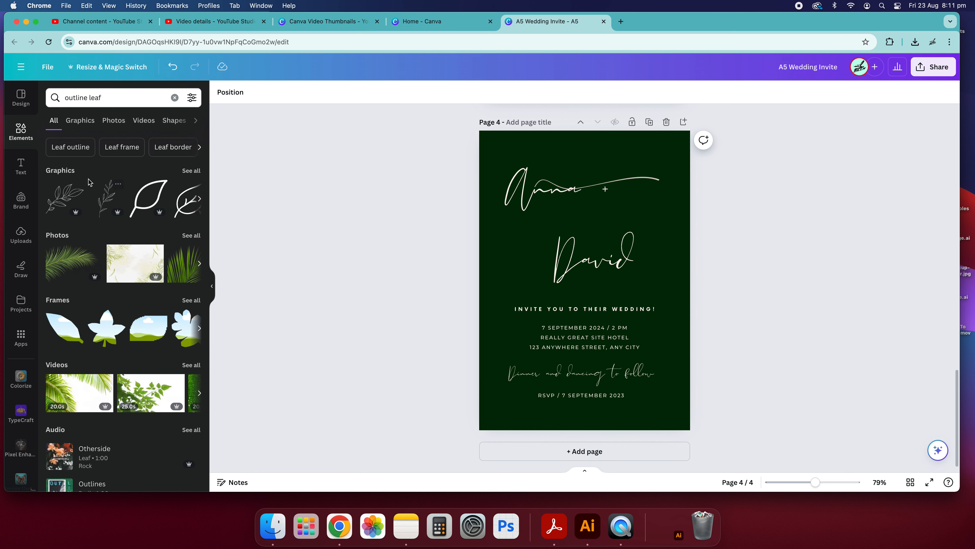
click(186, 172)
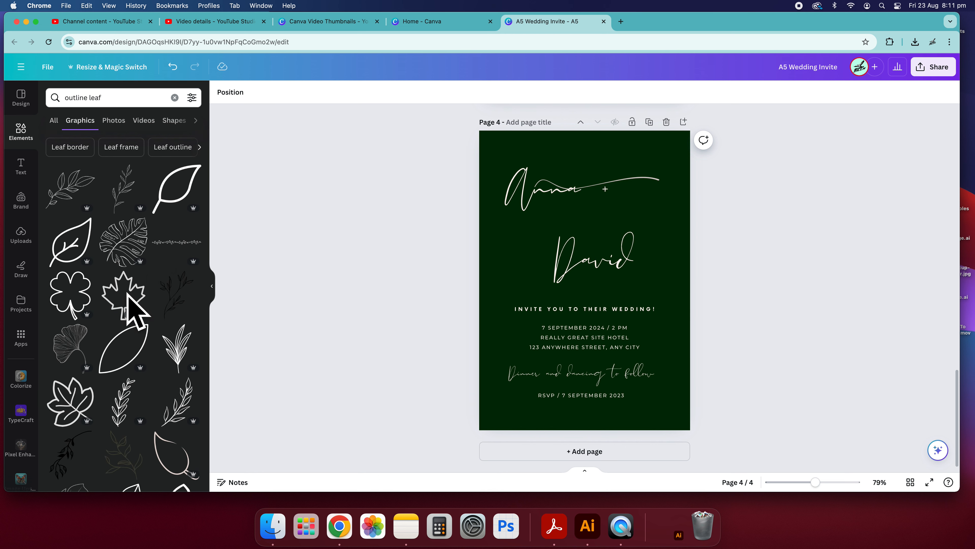
Step: Add the thin upright leaf branch graphic to page 4 and move it to the page's upper-right corner
scroll(172, 310, down, 10)
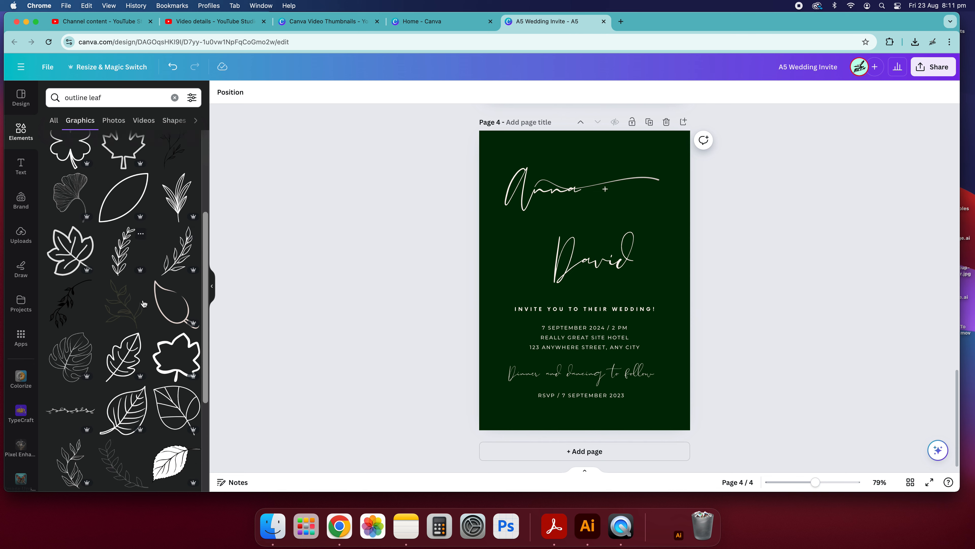
scroll(101, 250, up, 10)
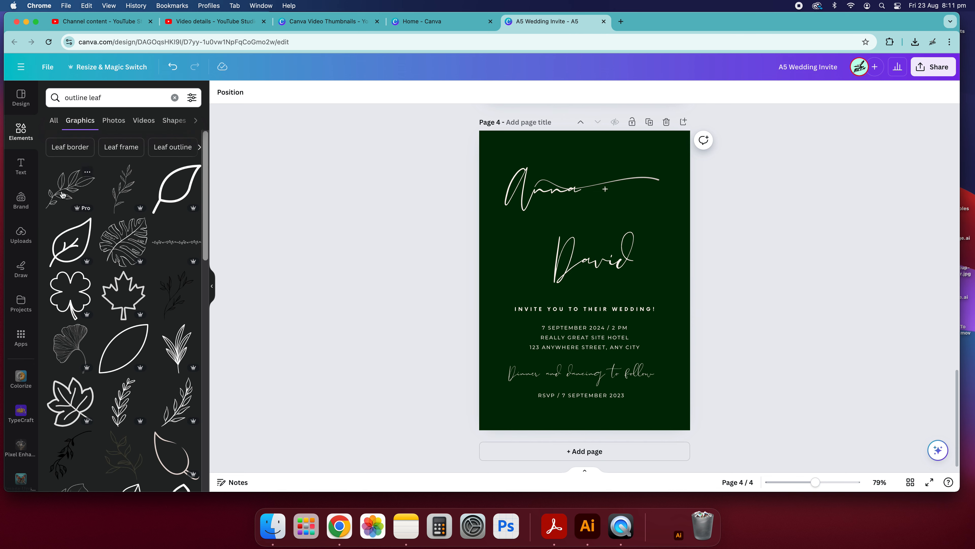
click(114, 192)
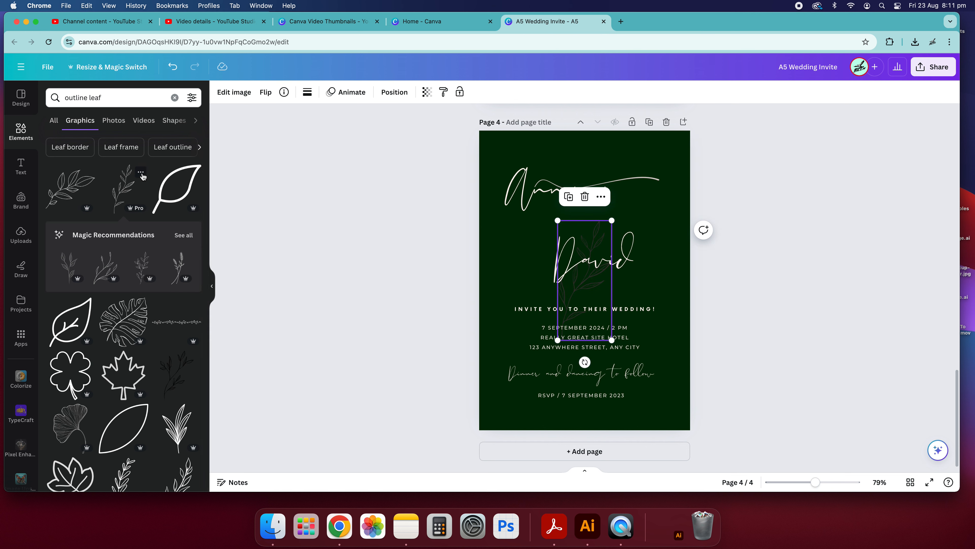
click(179, 235)
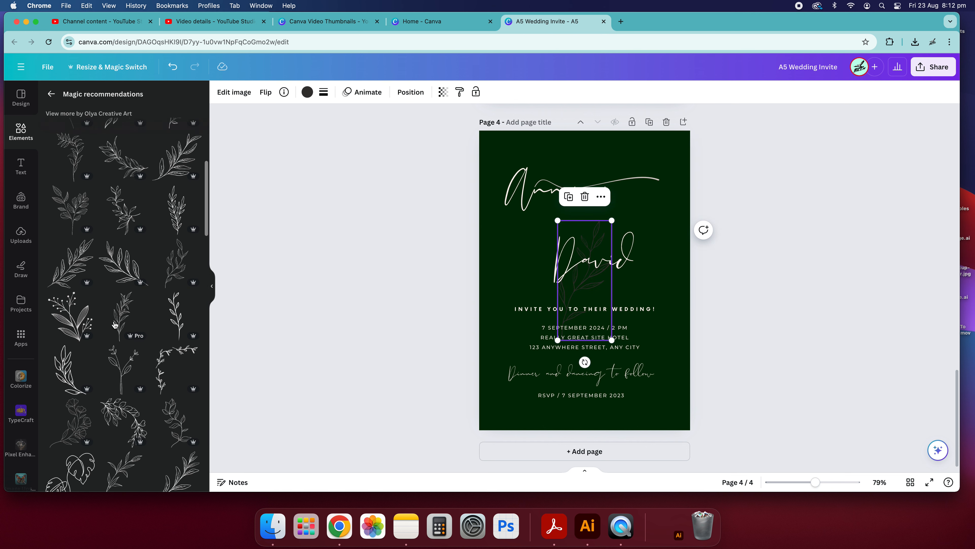
click(581, 286)
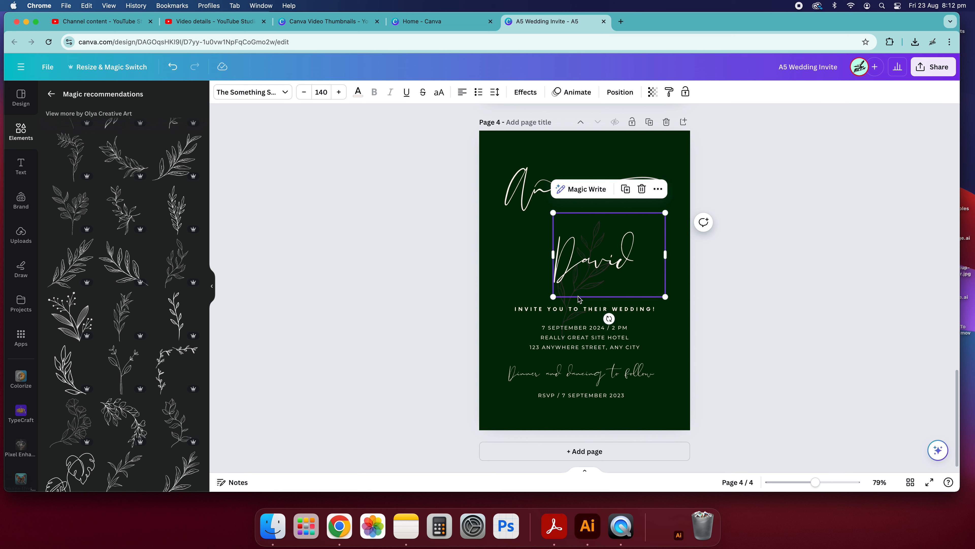
key(Return)
drag(565, 323, 631, 233)
drag(637, 241, 636, 243)
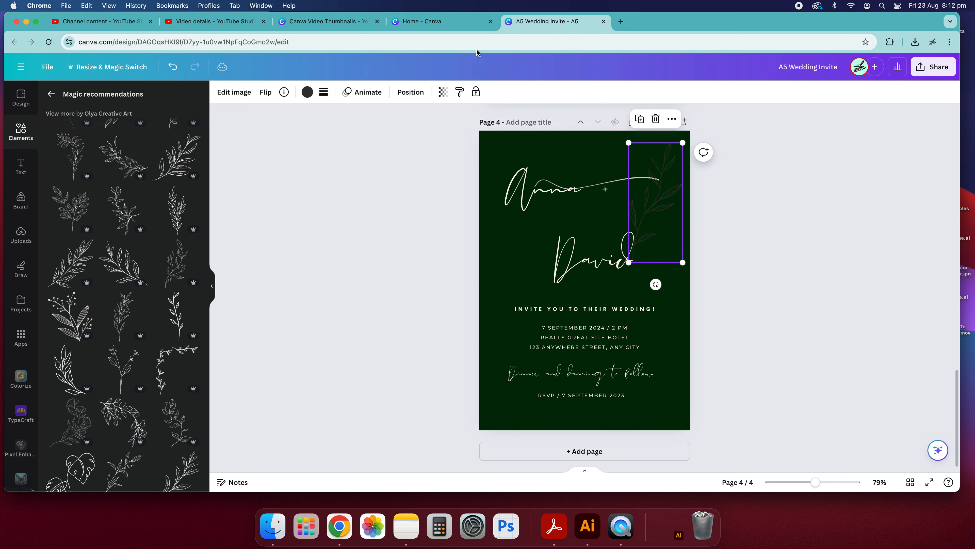
Step: Recolour the leaf branch white and enlarge it slightly toward the middle of page 4
click(309, 92)
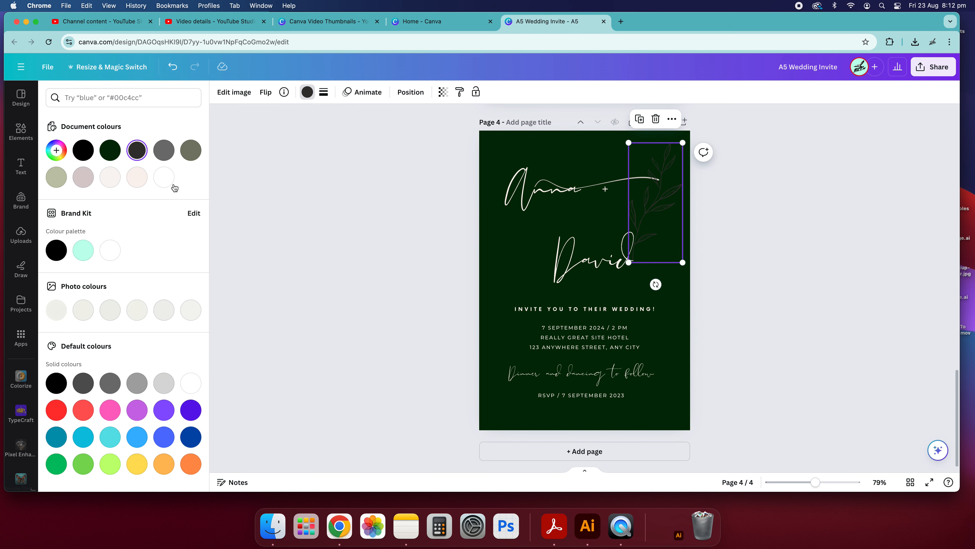
click(164, 177)
key(Escape)
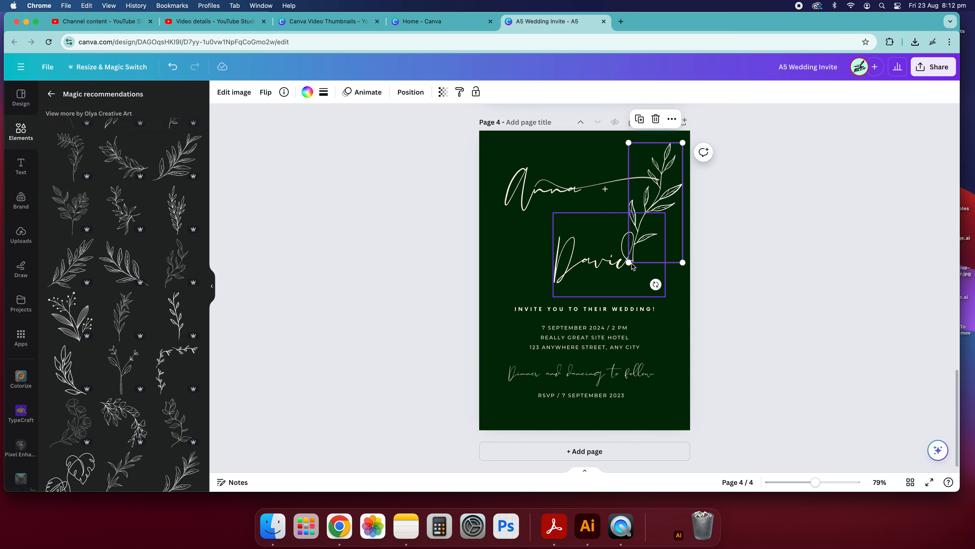
drag(628, 262, 625, 269)
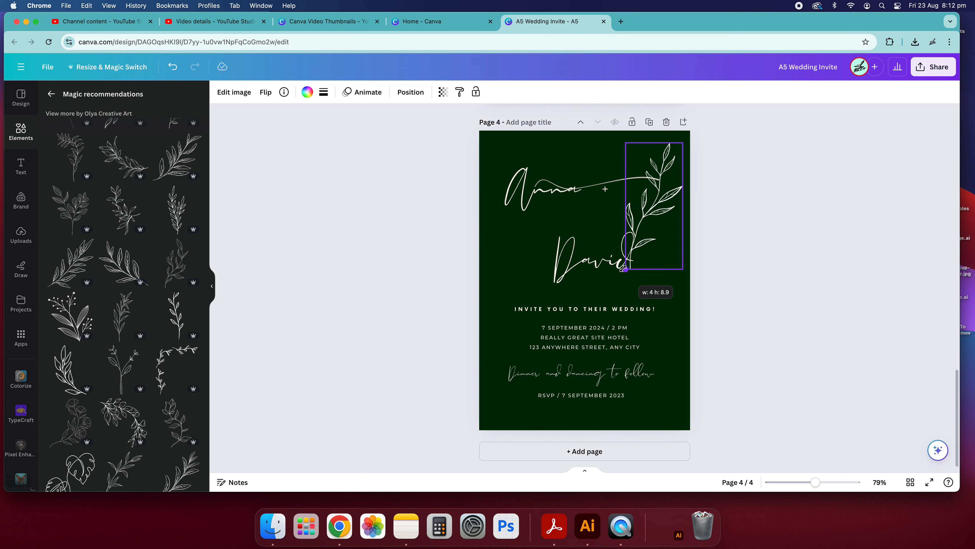
mouse_move(617, 273)
mouse_down()
mouse_move(588, 340)
mouse_move(641, 232)
mouse_move(576, 286)
mouse_move(619, 291)
mouse_move(670, 177)
mouse_move(592, 338)
mouse_move(636, 246)
mouse_move(614, 289)
mouse_up()
Step: Move both names and the swash line toward page 4's upper left and place the leaf branch against the right edge
drag(598, 191, 578, 172)
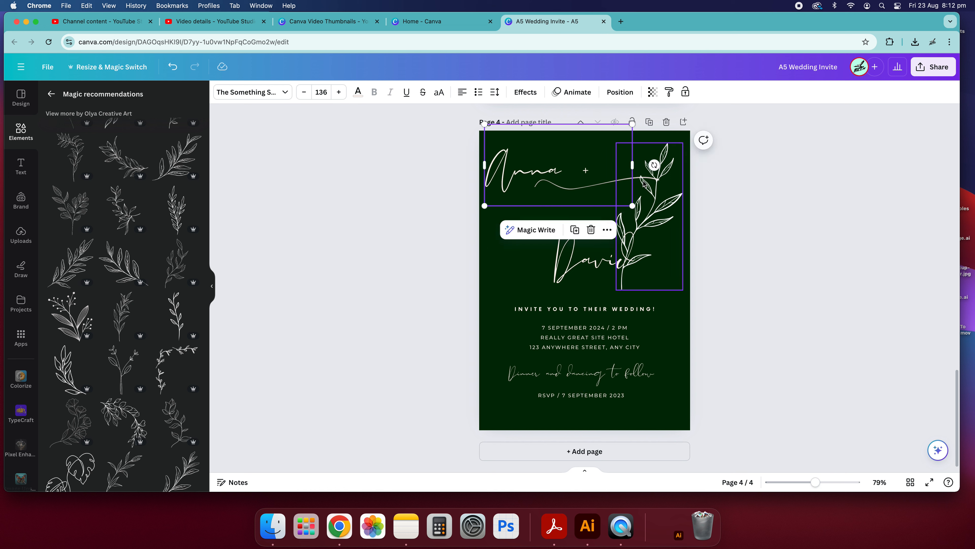
drag(649, 177, 712, 220)
click(653, 178)
drag(653, 179, 628, 180)
drag(628, 265, 577, 226)
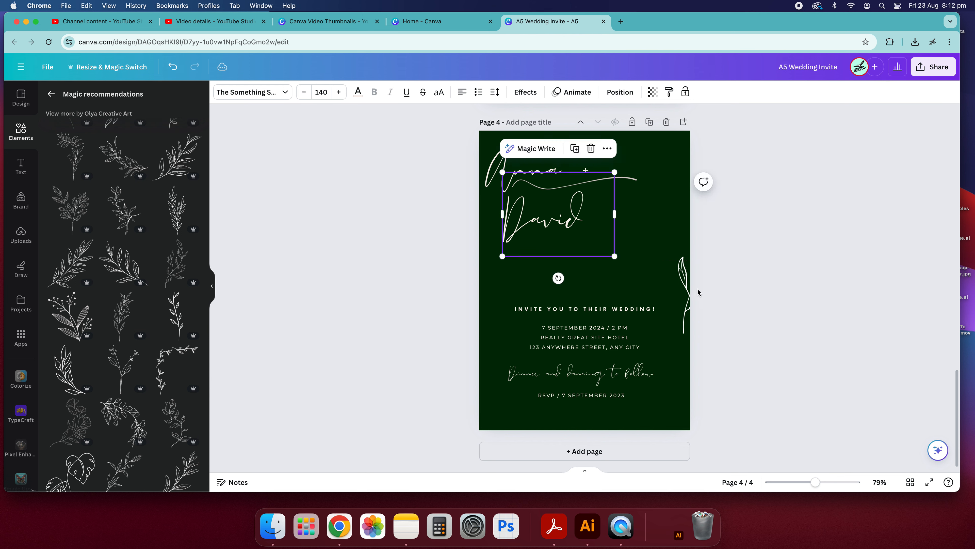
drag(687, 288, 638, 243)
Step: Left-align the invitation, venue, dinner and RSVP text on page 4 and line up their text boxes along the left edge
click(474, 338)
drag(456, 307, 672, 408)
click(462, 92)
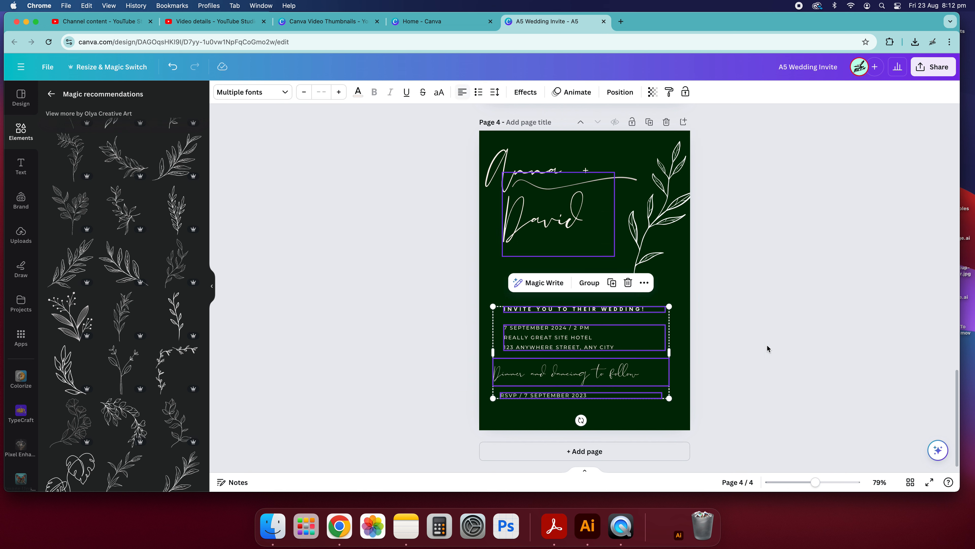
click(743, 340)
drag(731, 401, 482, 302)
click(620, 94)
click(133, 179)
key(Escape)
Step: Enlarge the leaf branch to run off page 4's lower-right corner and set its transparency to 8
click(631, 269)
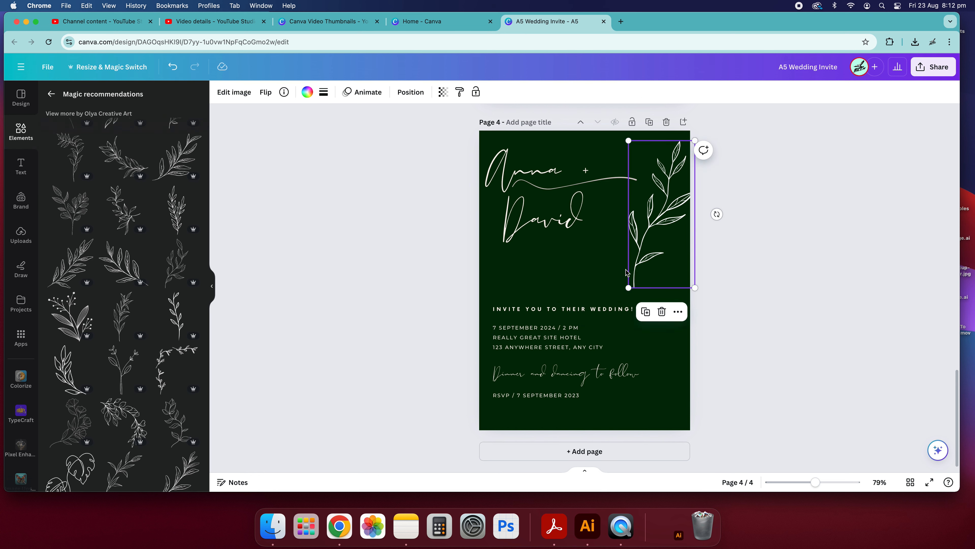
drag(630, 286, 696, 280)
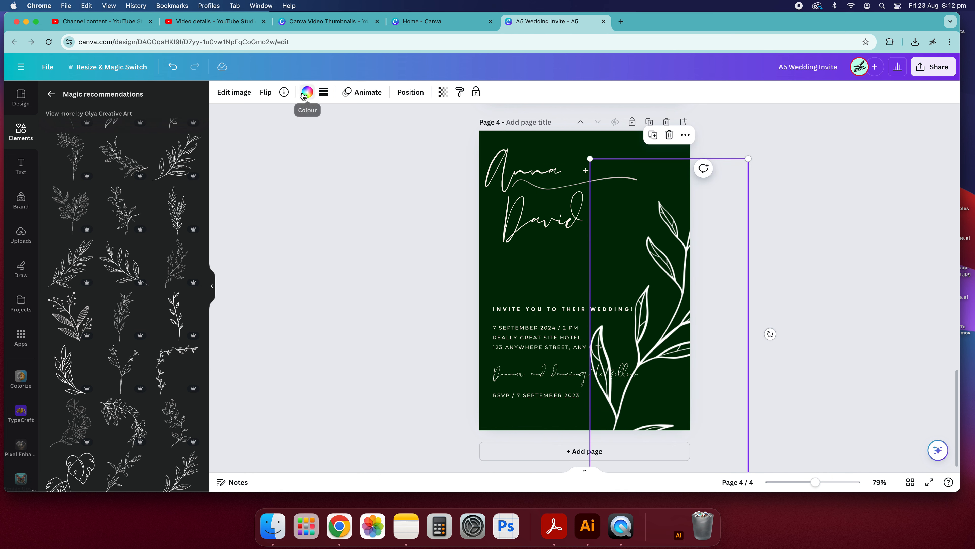
click(443, 93)
drag(415, 138, 361, 140)
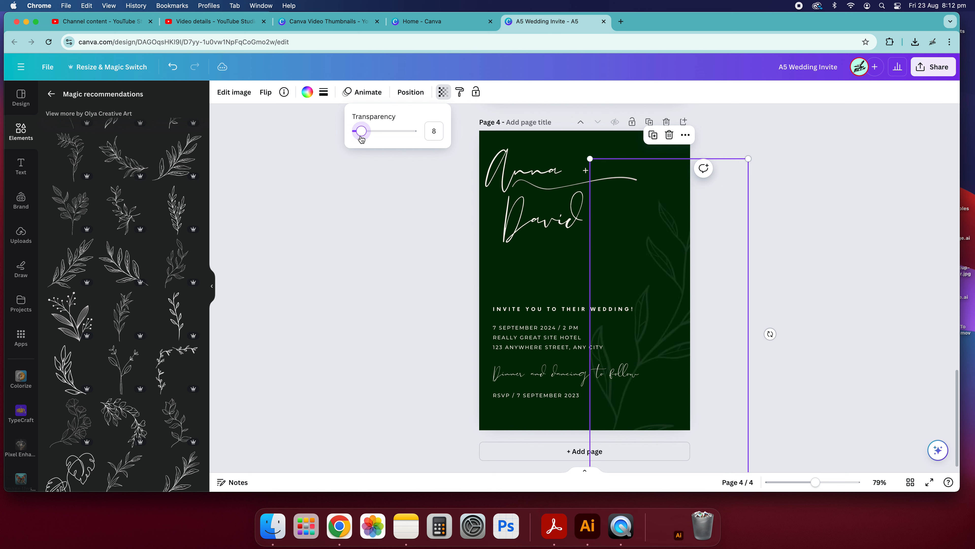
click(697, 222)
click(814, 190)
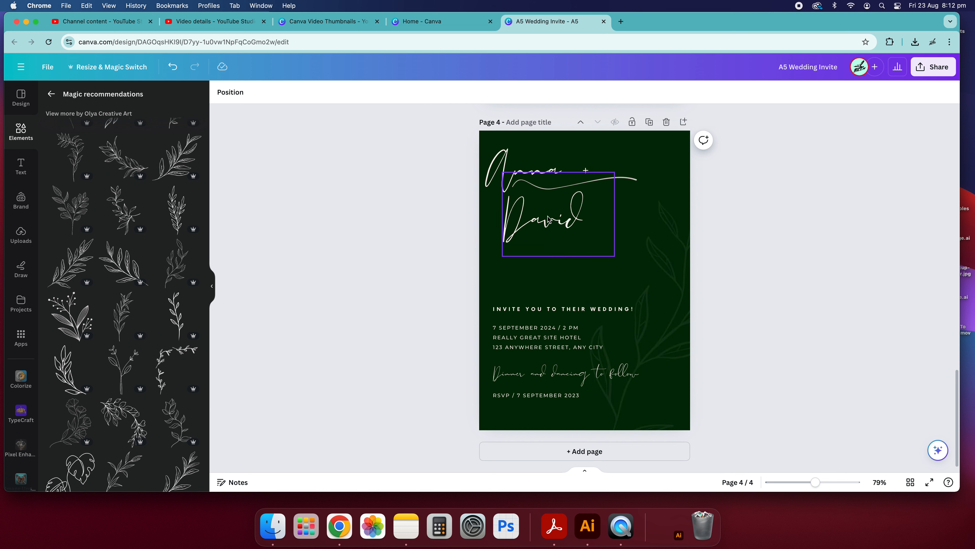
Step: Stack the two names closely at page 4's upper left with the swash line running beneath the second name
drag(536, 229, 537, 251)
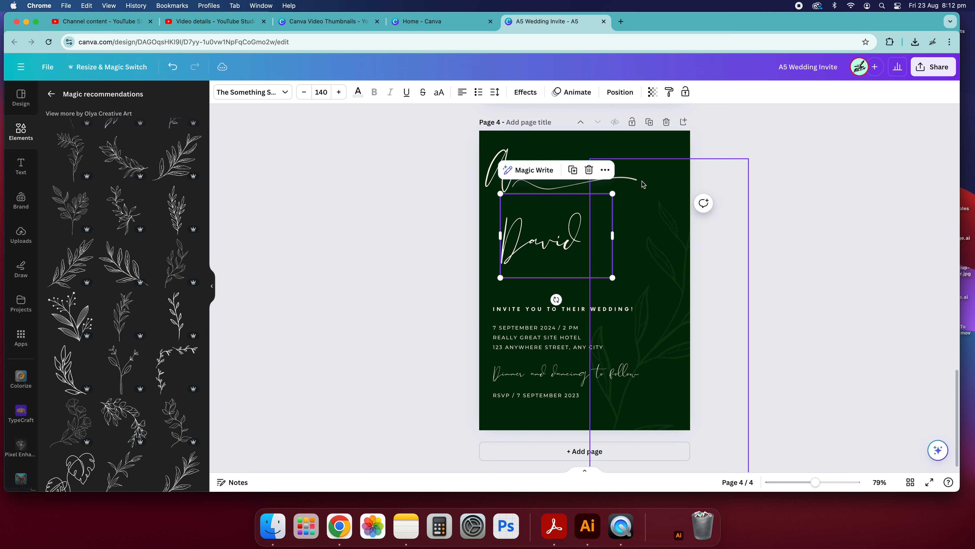
drag(556, 189, 568, 137)
drag(525, 191, 550, 247)
drag(525, 151, 545, 221)
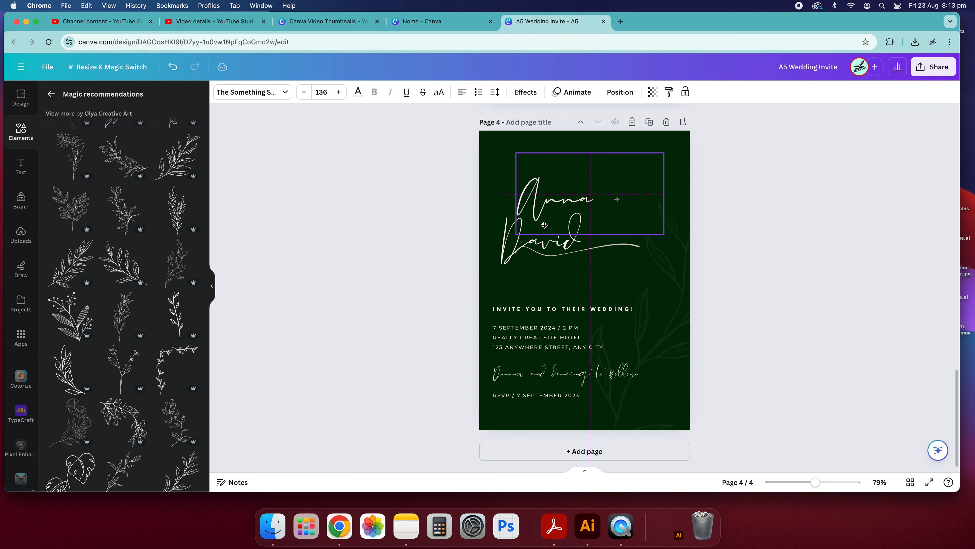
drag(442, 173, 556, 215)
click(843, 247)
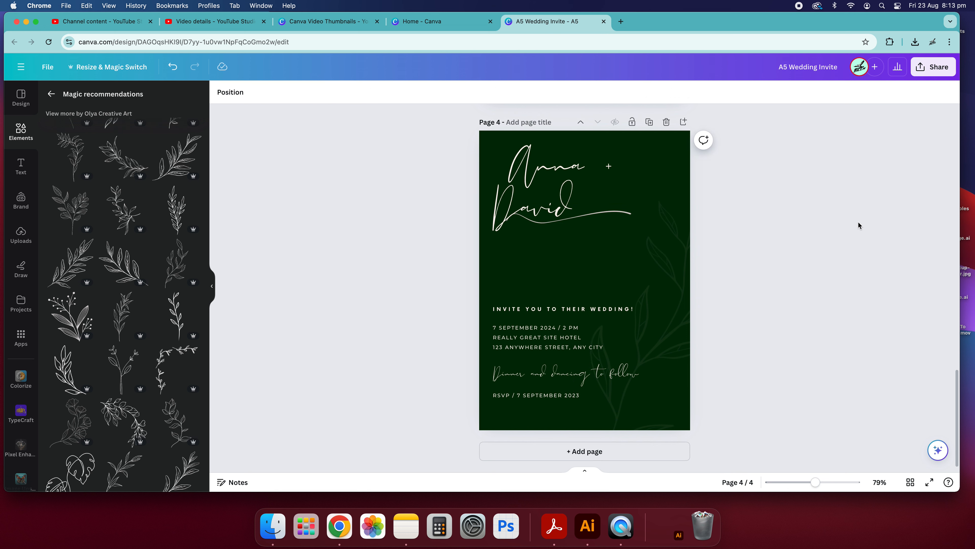
Step: Replace the plus sign after the first name on page 4 with an ampersand
scroll(760, 212, up, 6)
scroll(747, 220, down, 6)
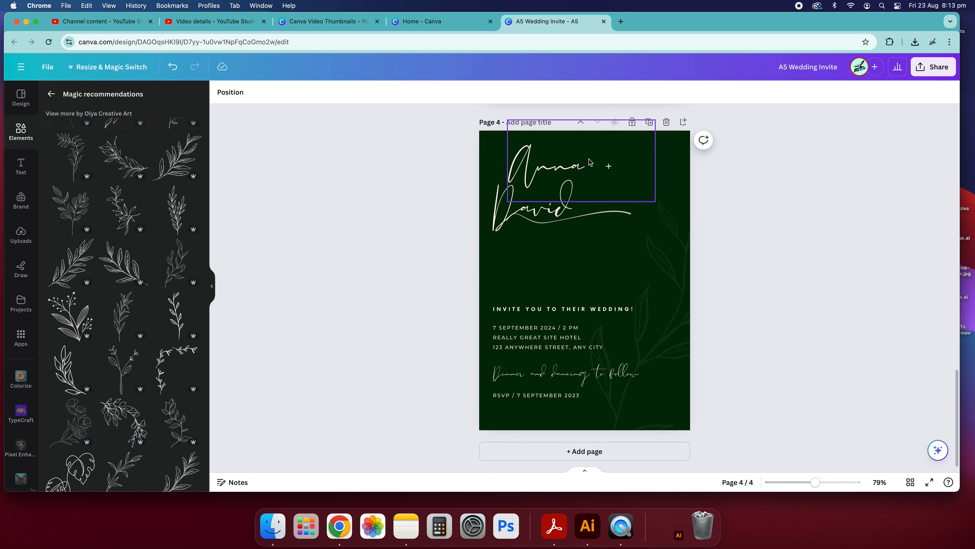
double_click(615, 163)
drag(616, 163, 590, 166)
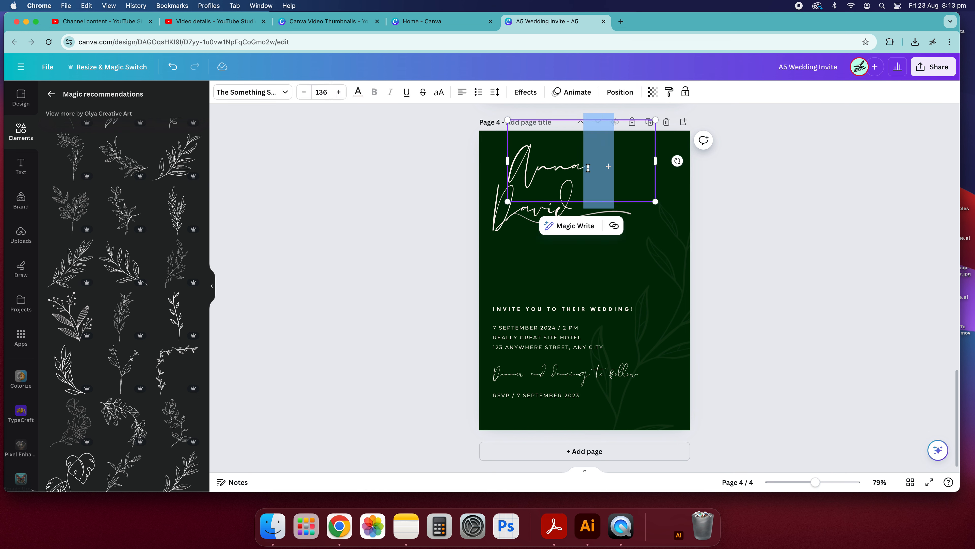
key(BackSpace)
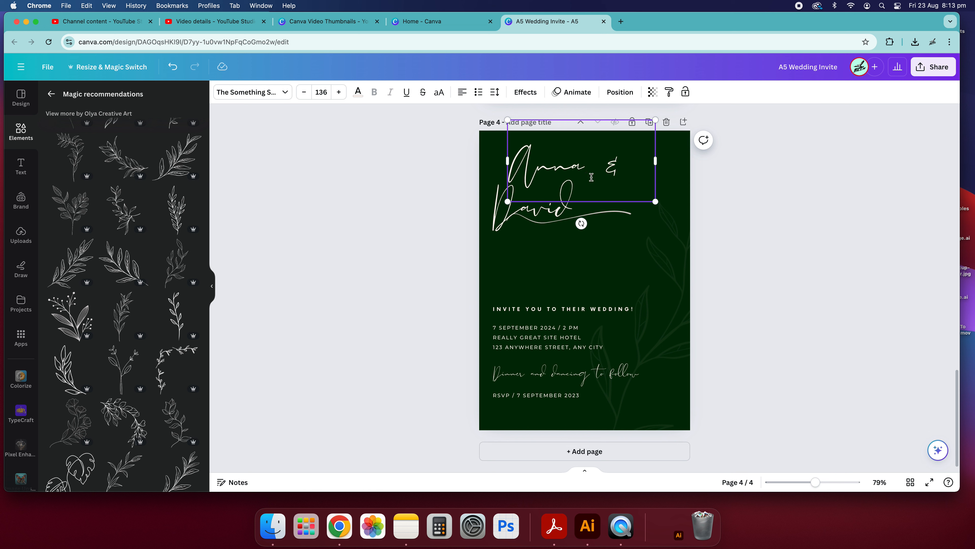
click(818, 211)
drag(596, 164, 596, 165)
click(930, 207)
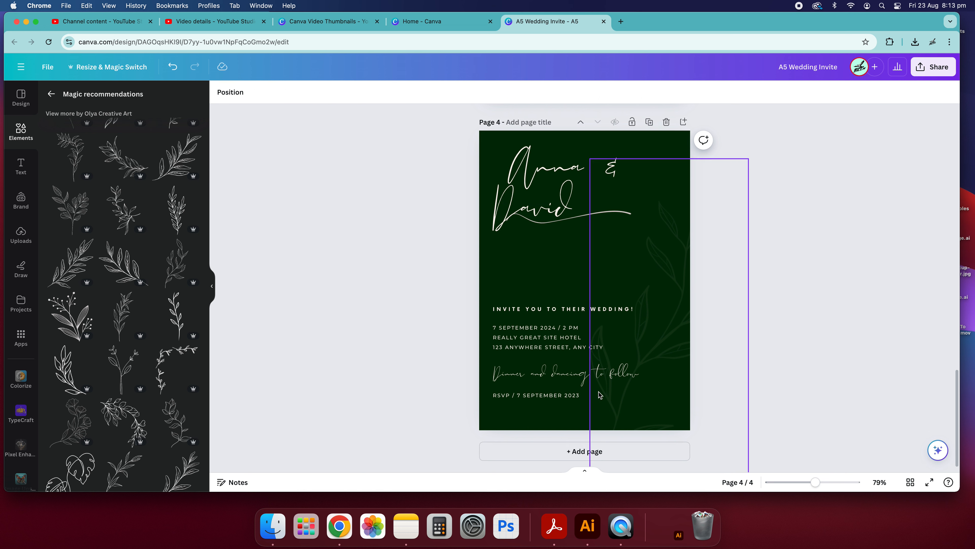
Step: Set the design's download file type to PDF Print with the CMYK colour profile for professional printing
scroll(714, 221, up, 20)
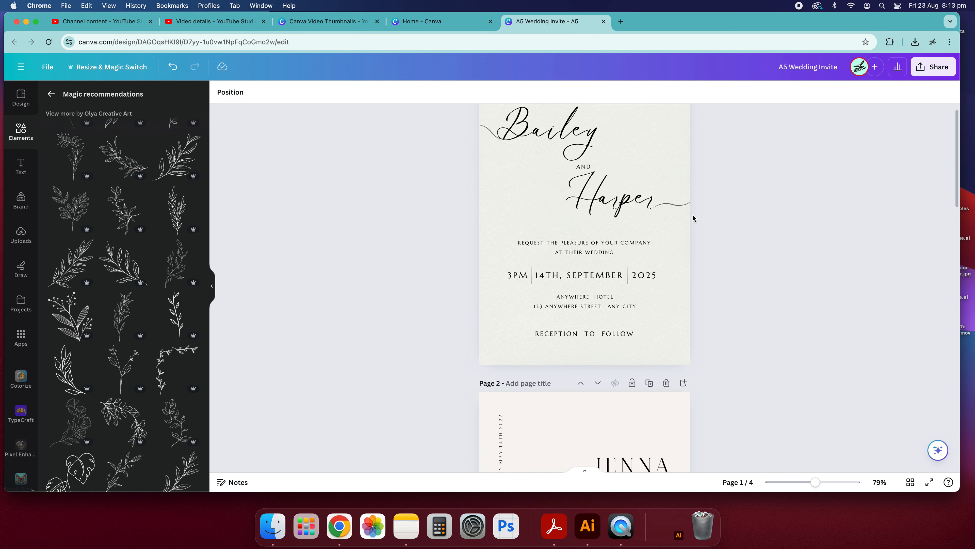
scroll(693, 218, down, 20)
scroll(636, 254, up, 2)
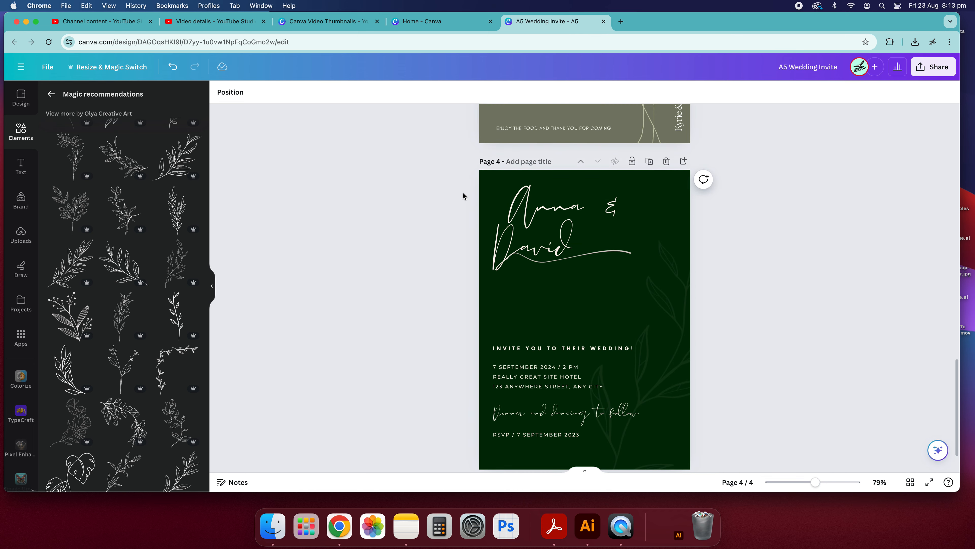
click(936, 70)
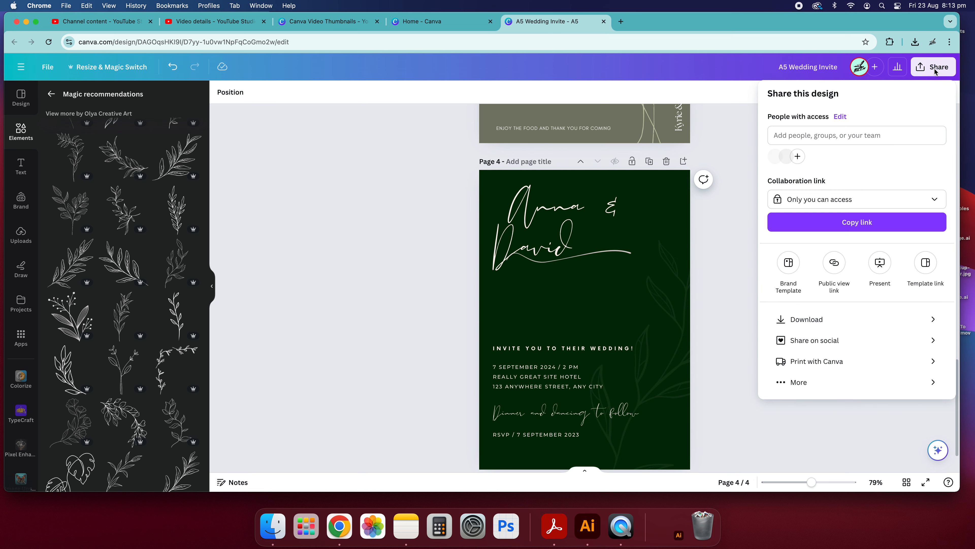
click(860, 322)
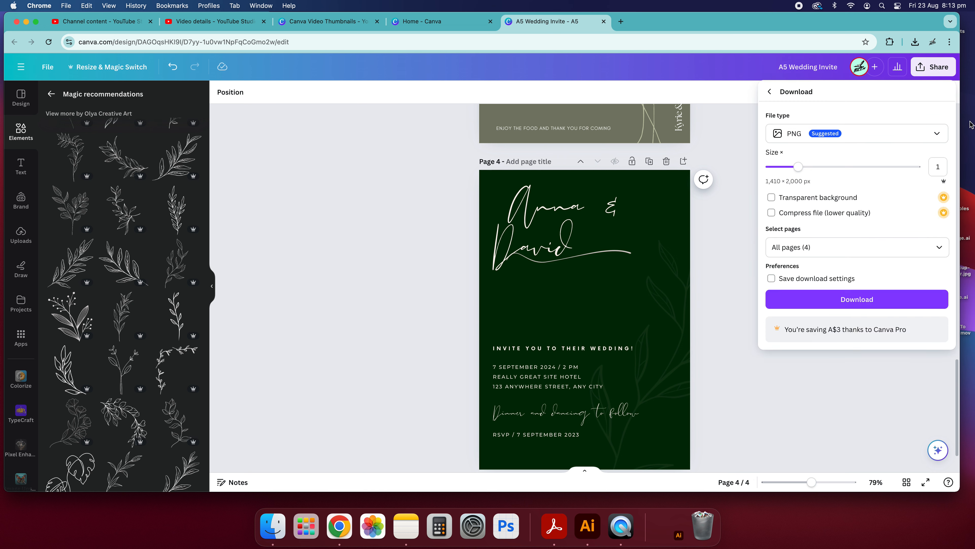
click(931, 135)
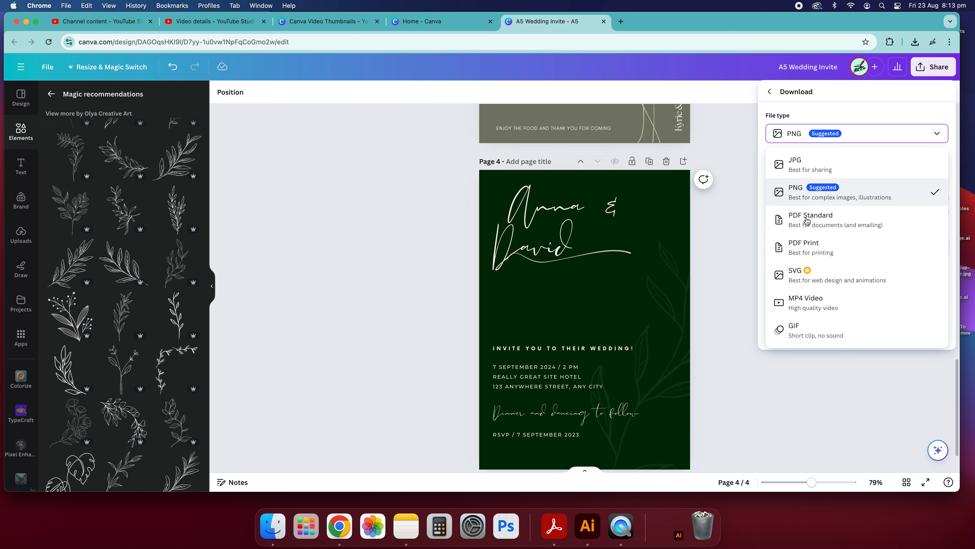
click(815, 249)
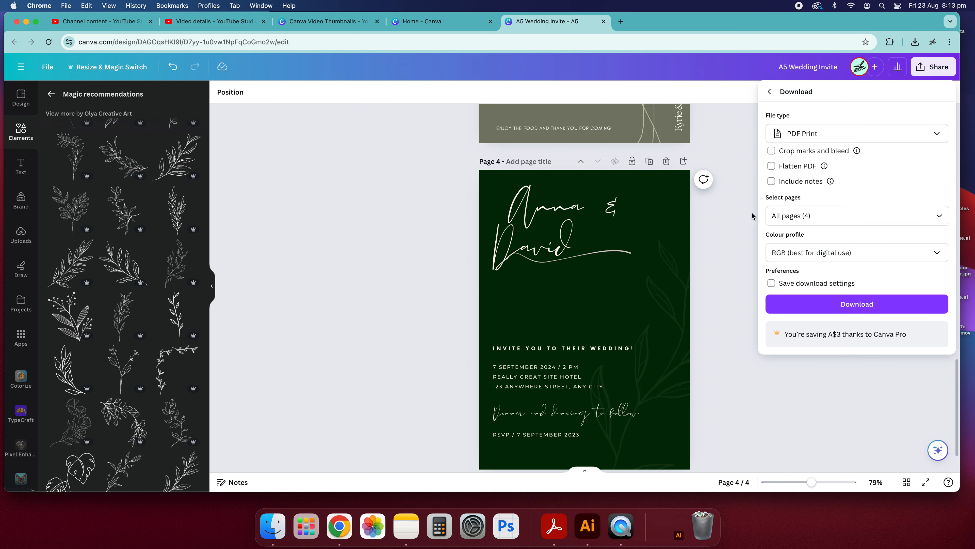
click(793, 261)
click(822, 298)
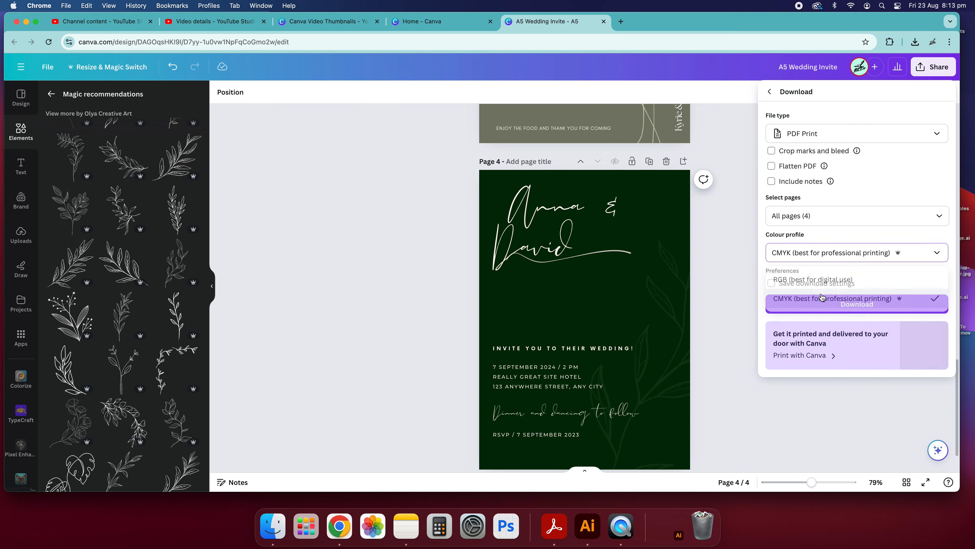
Step: Limit the print PDF download to page 4 only and include crop marks and bleed
click(939, 216)
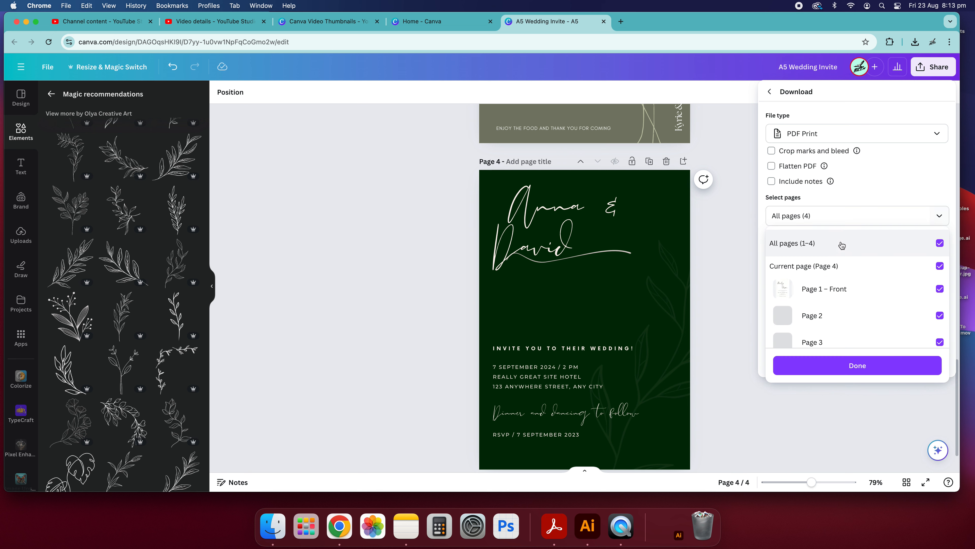
click(842, 246)
scroll(831, 307, down, 2)
click(830, 330)
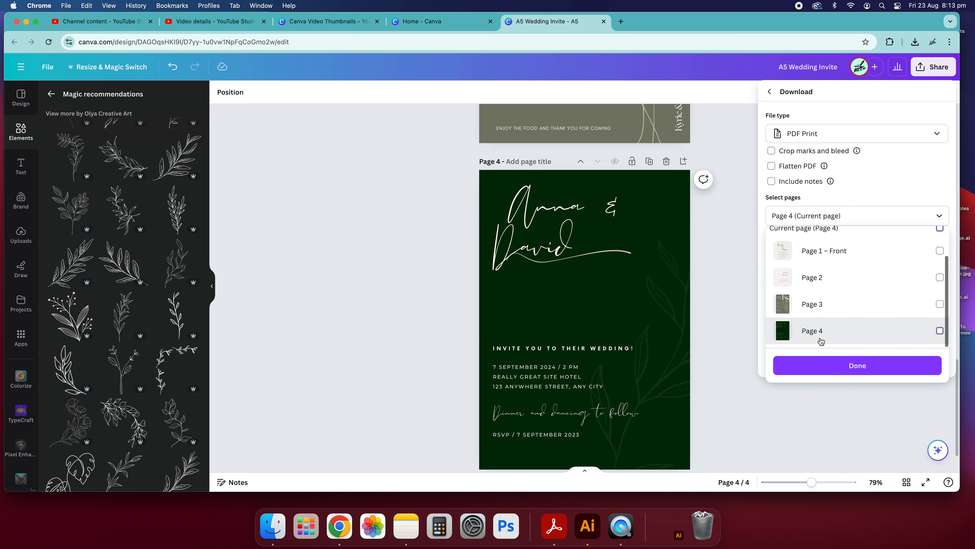
click(830, 371)
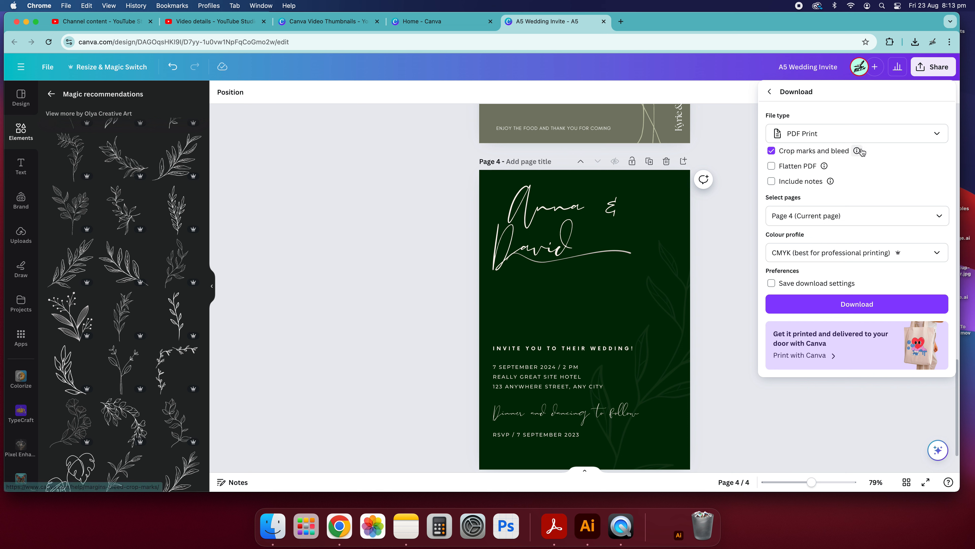
Step: Show the margin guides on the design's pages
click(50, 70)
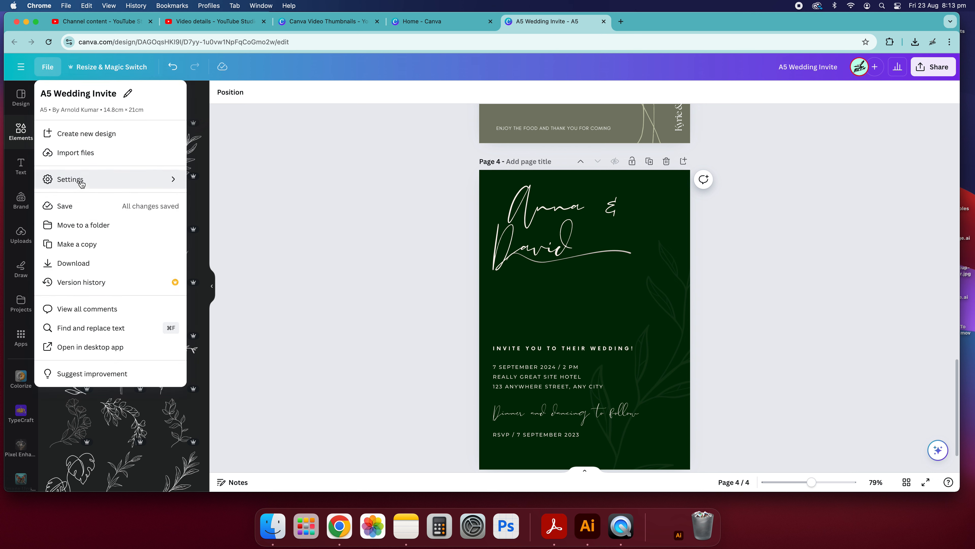
mouse_move(143, 181)
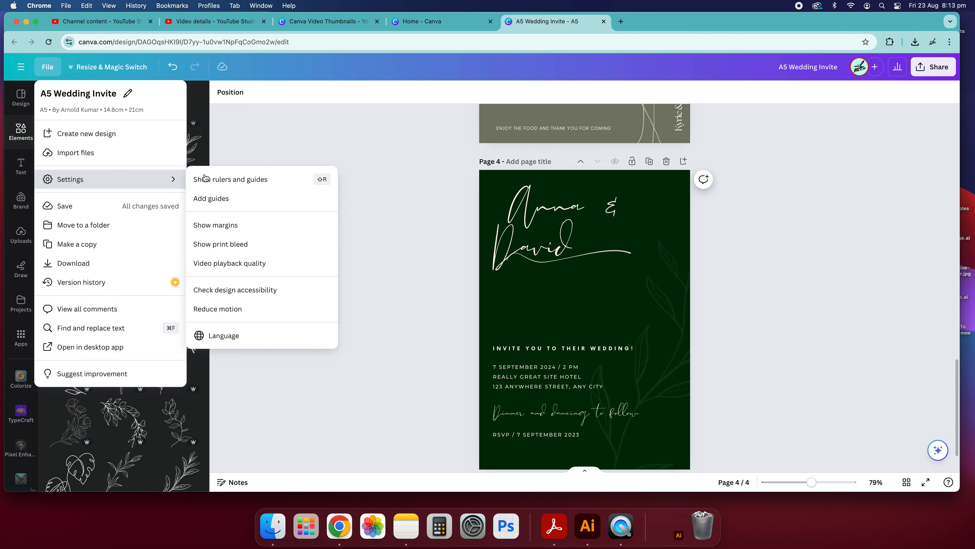
click(227, 230)
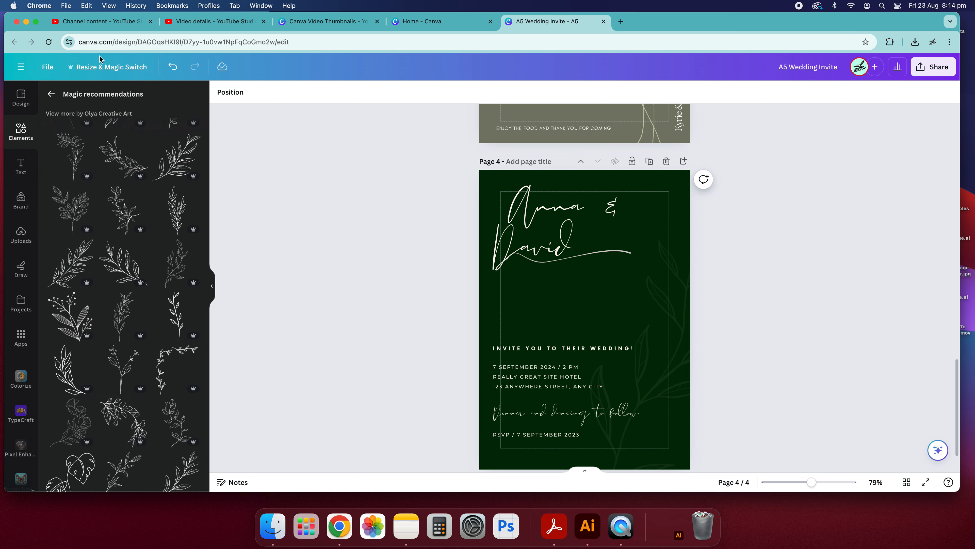
click(42, 67)
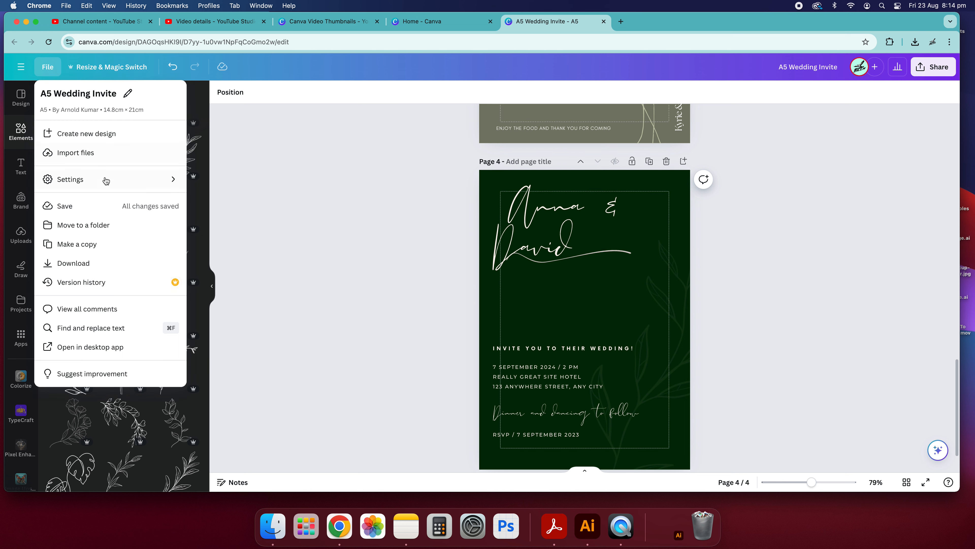
mouse_move(154, 179)
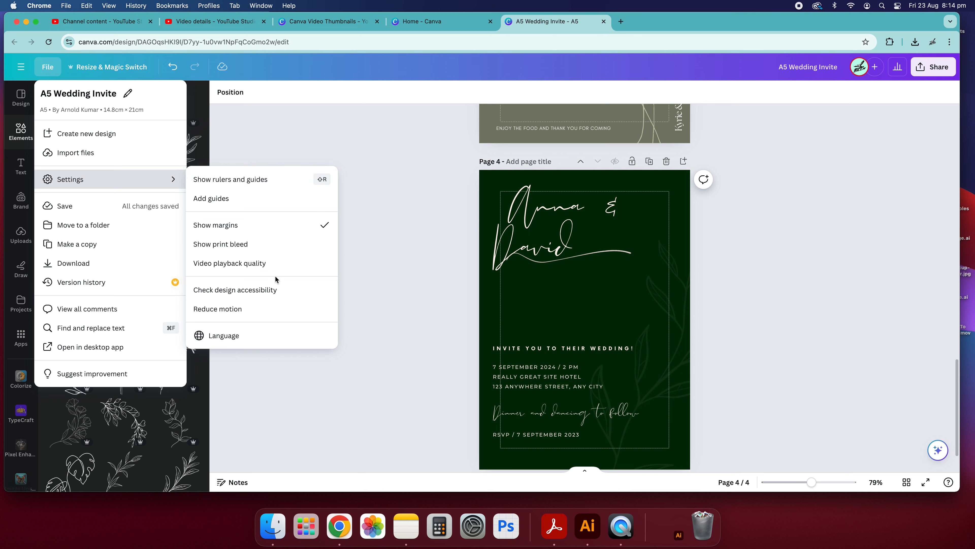
click(291, 158)
Step: Reopen the design's download options and choose PDF Print as the file type
click(952, 68)
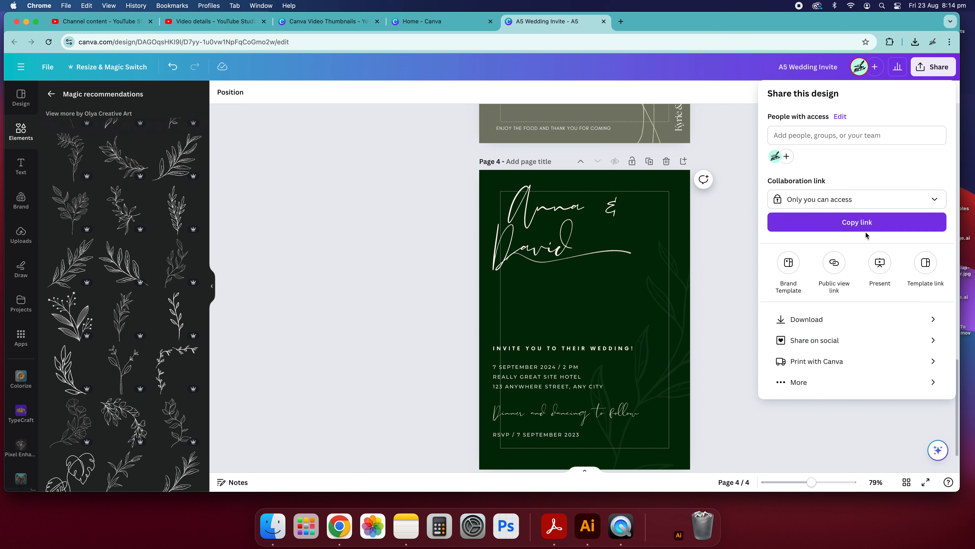
click(833, 323)
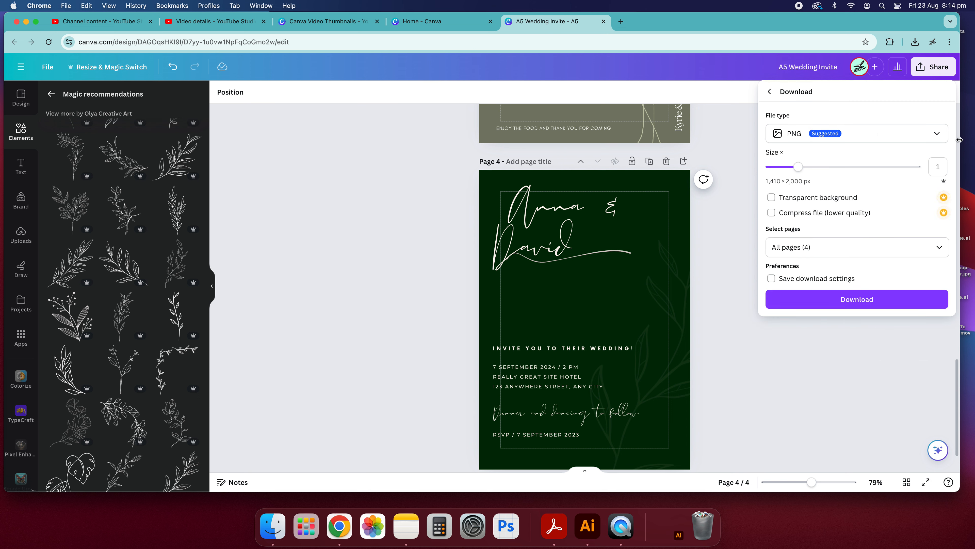
click(856, 134)
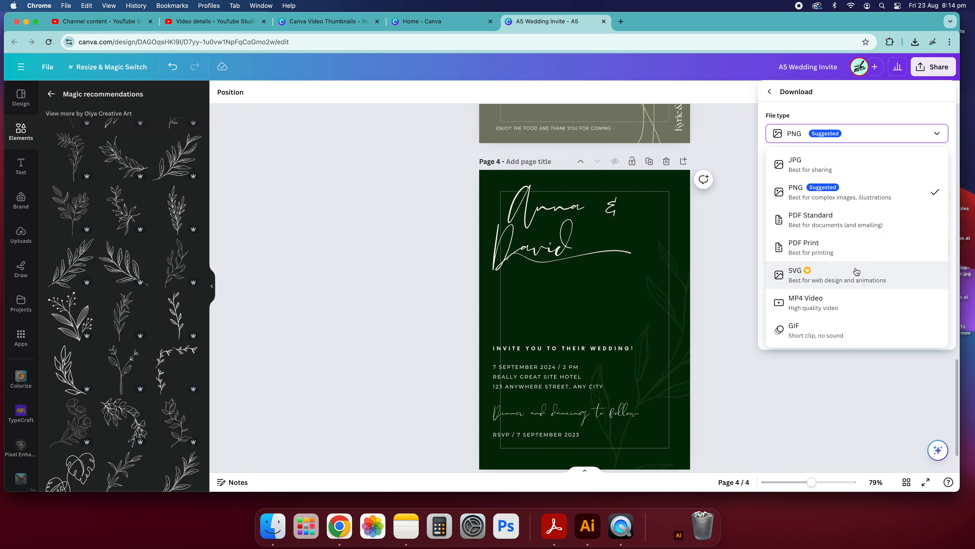
click(843, 248)
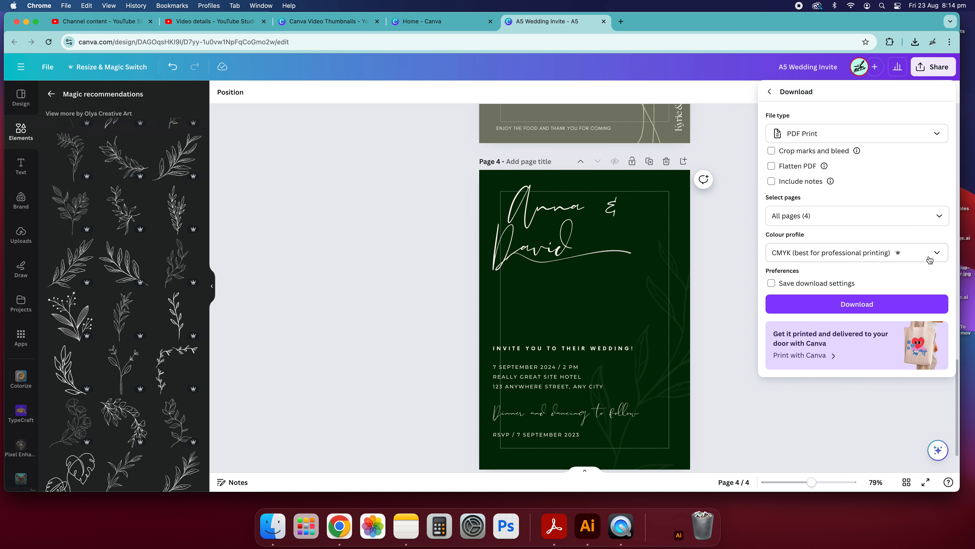
Step: Restrict the export to page 4, include crop marks and bleed, and download the PDF
click(914, 216)
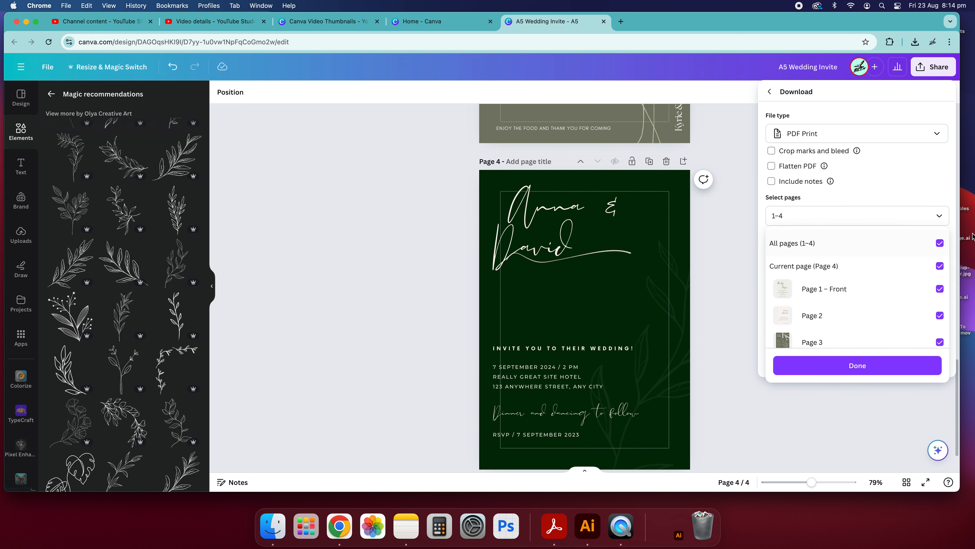
click(939, 243)
scroll(845, 307, down, 2)
click(823, 332)
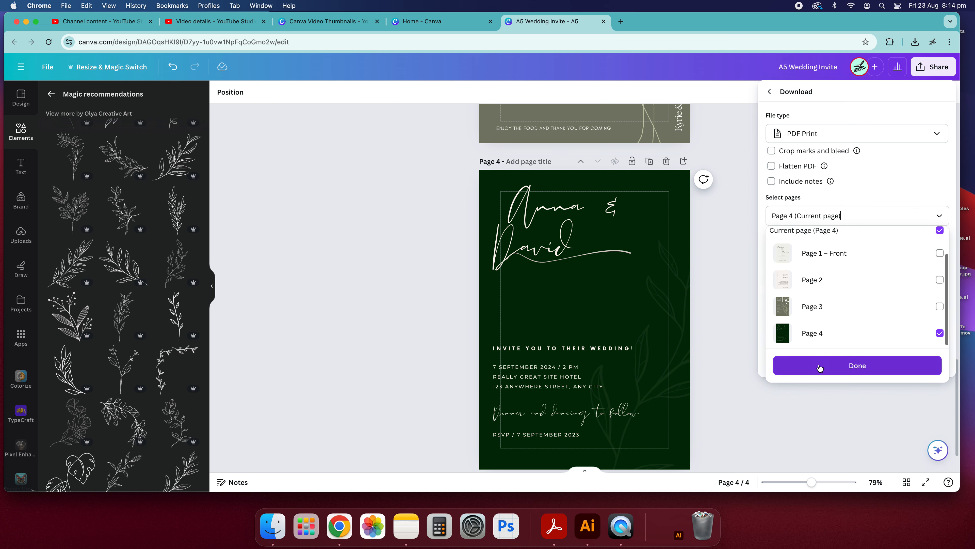
click(820, 367)
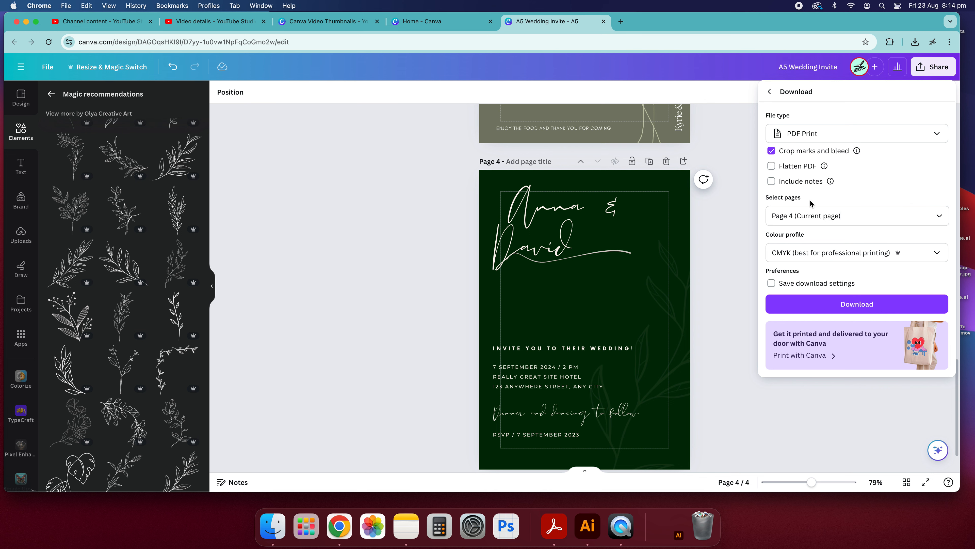
click(851, 306)
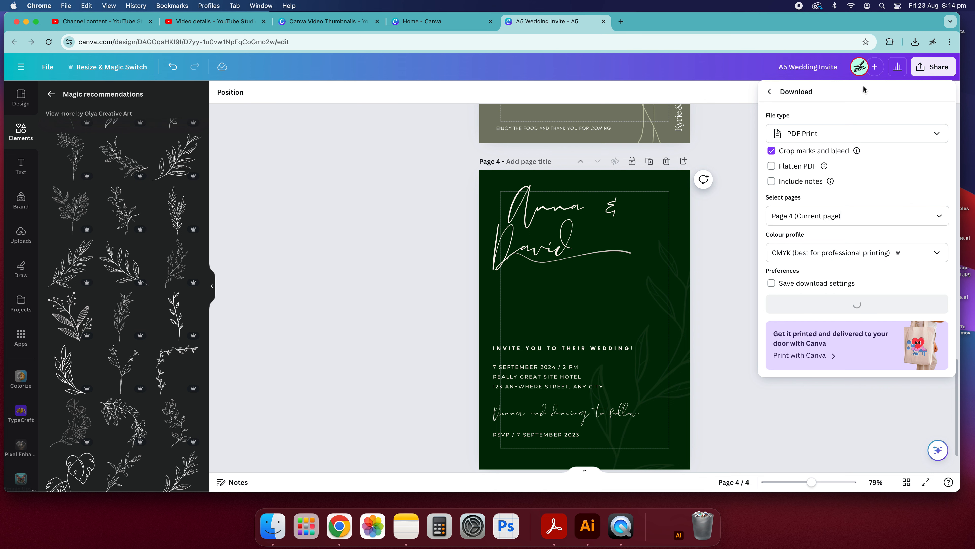
Step: Open the downloaded A5 Wedding Invite PDF to examine its crop marks and bleed, and close it again
mouse_move(813, 24)
mouse_down()
mouse_move(567, 15)
mouse_move(960, 17)
mouse_move(816, 16)
mouse_up()
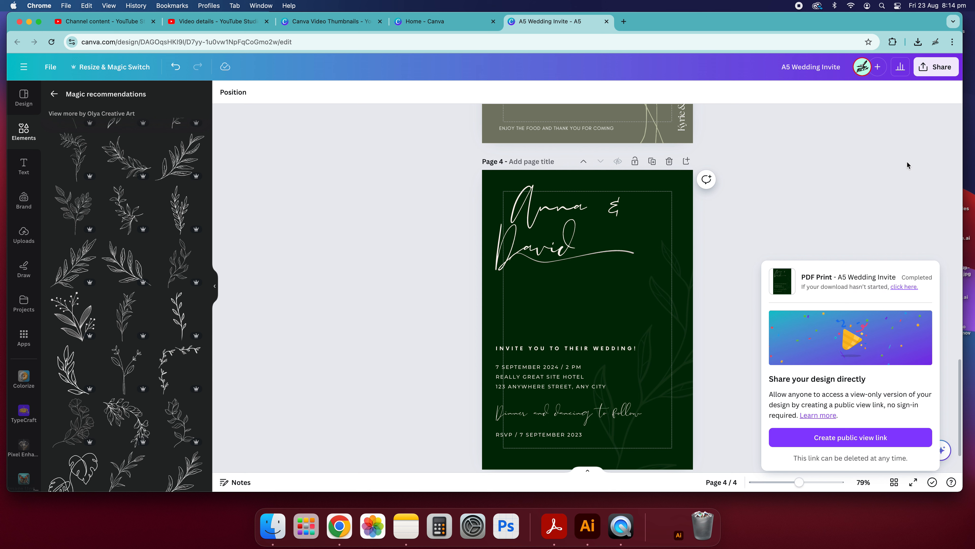
click(839, 65)
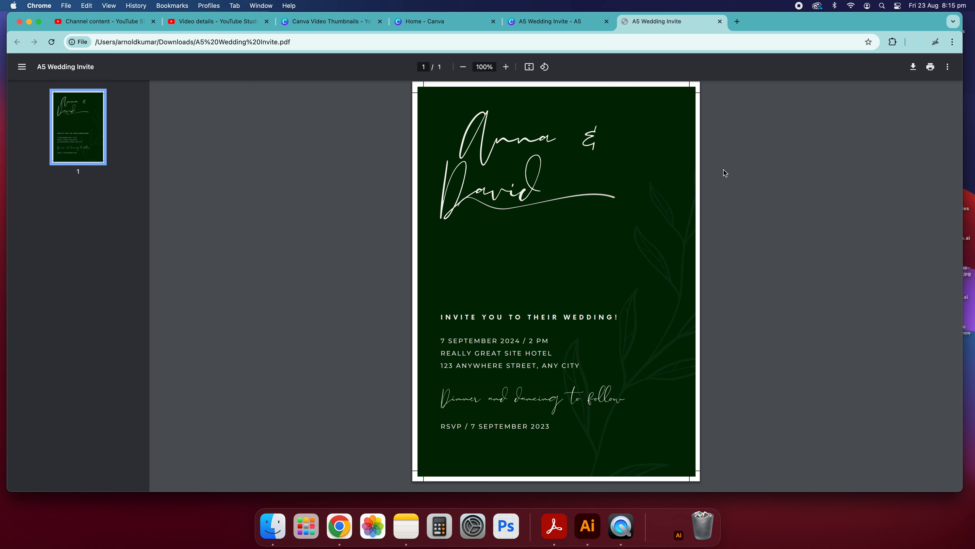
click(553, 21)
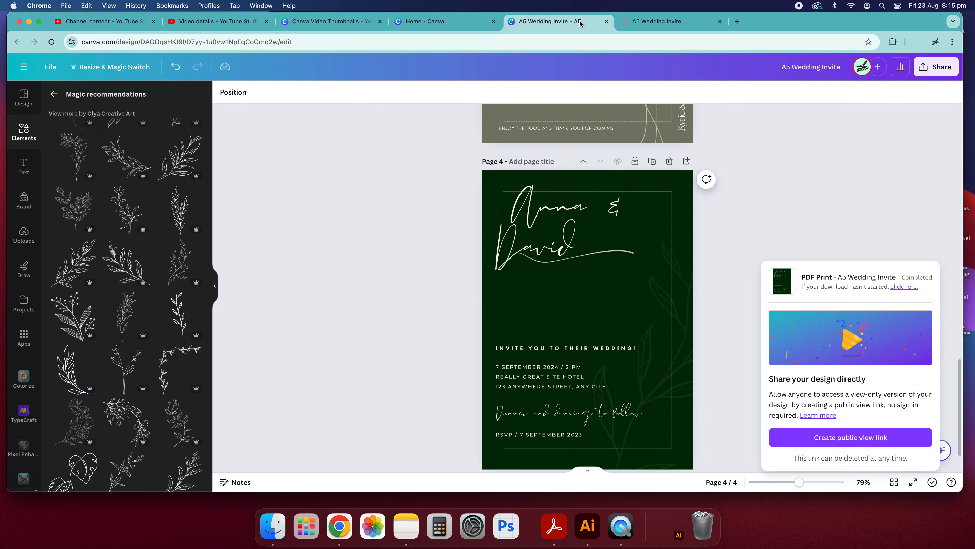
click(720, 21)
Step: Leave the leaf graphic recommendations and browse the "Wedding minimal" template results
scroll(115, 238, down, 4)
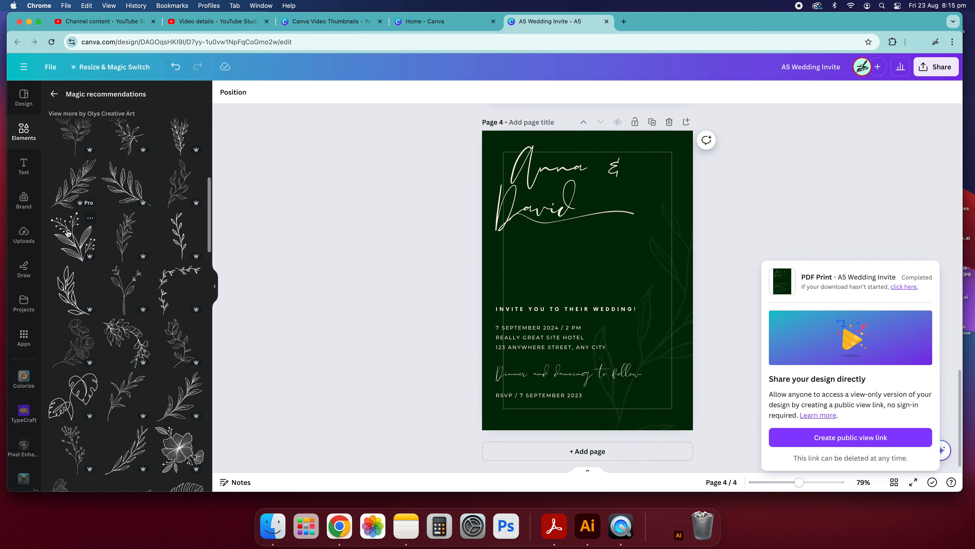
scroll(73, 238, up, 5)
click(54, 94)
click(24, 98)
scroll(126, 221, down, 10)
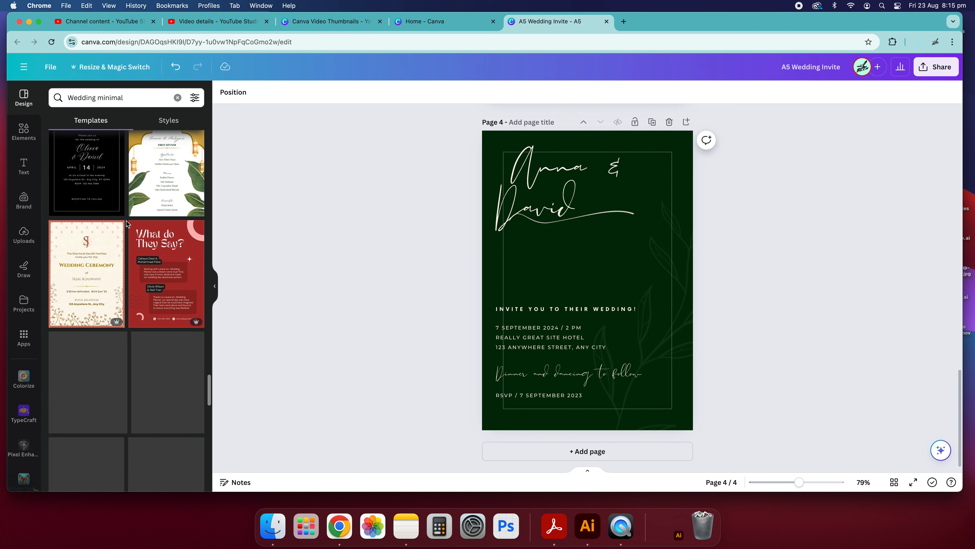
Step: Open the Peppermint Press website in a new browser tab
click(619, 23)
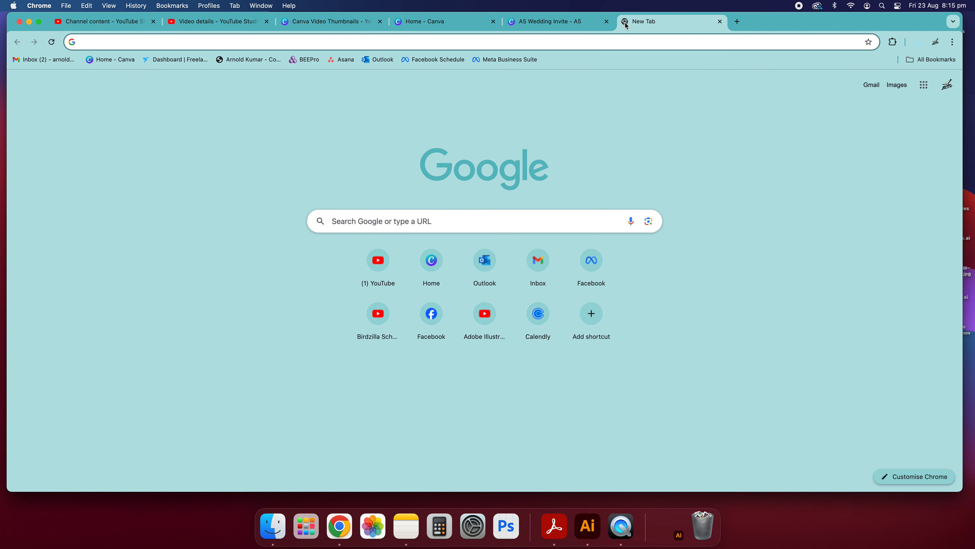
text(pepper)
key(Return)
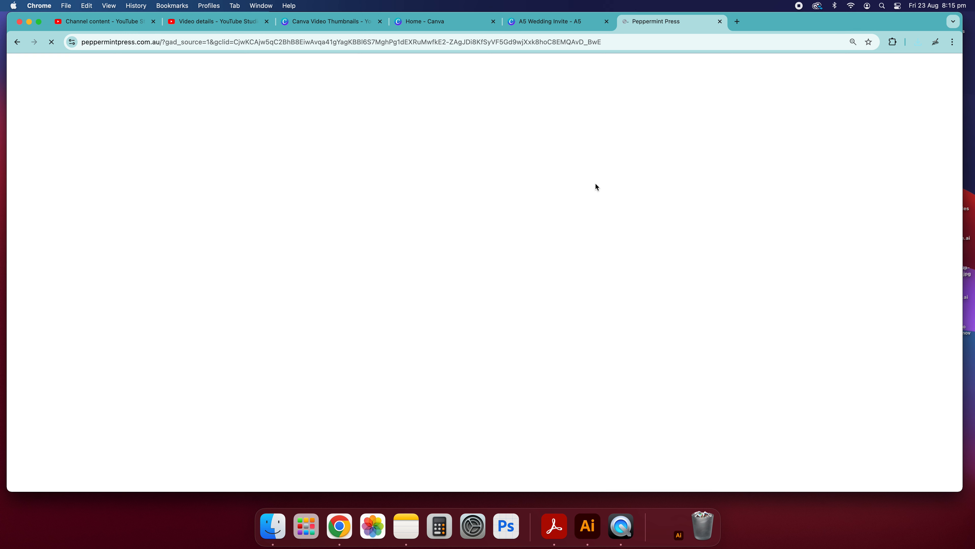
Step: Look through the Peppermint Press homepage's popular categories and stationery packages, and return to the A5 Wedding Invite design
scroll(563, 293, down, 15)
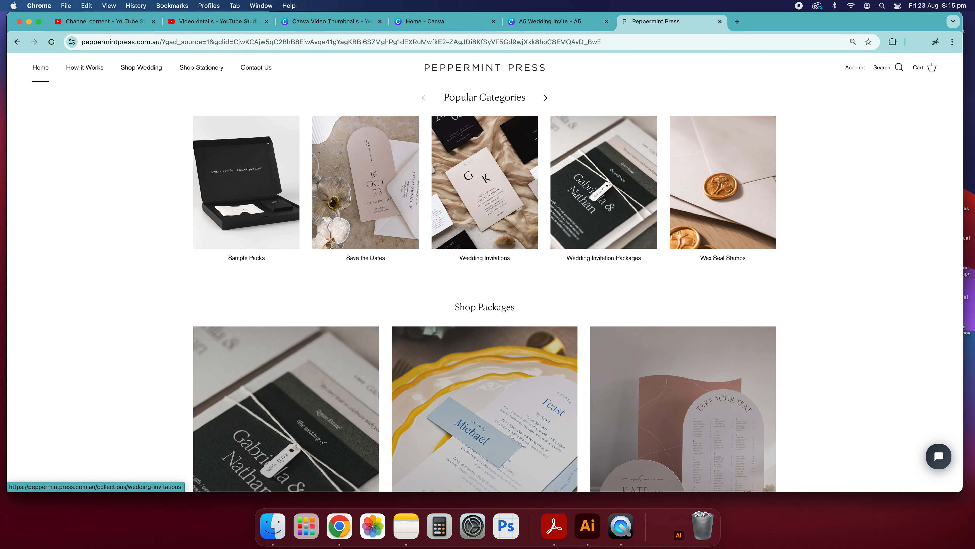
scroll(589, 191, down, 8)
scroll(538, 244, up, 2)
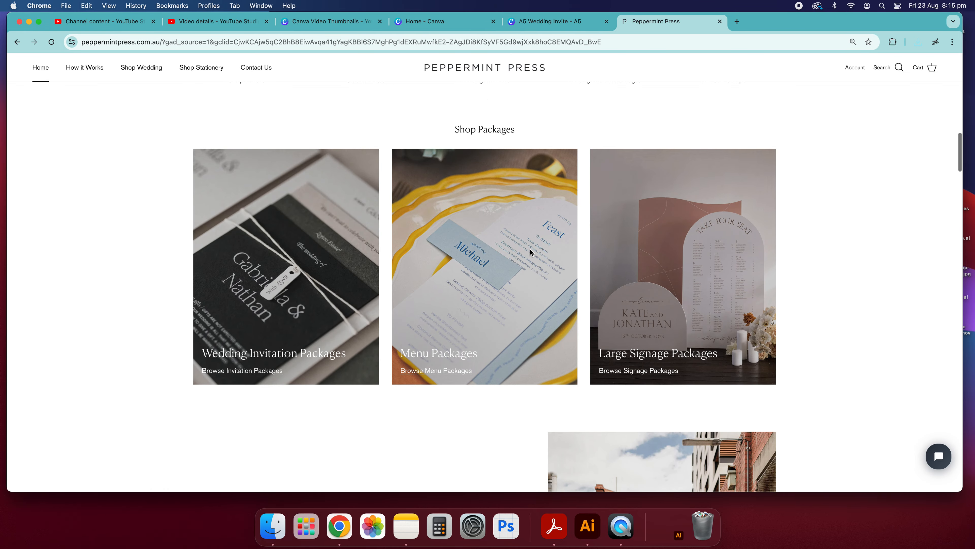
scroll(530, 250, down, 10)
scroll(530, 246, up, 20)
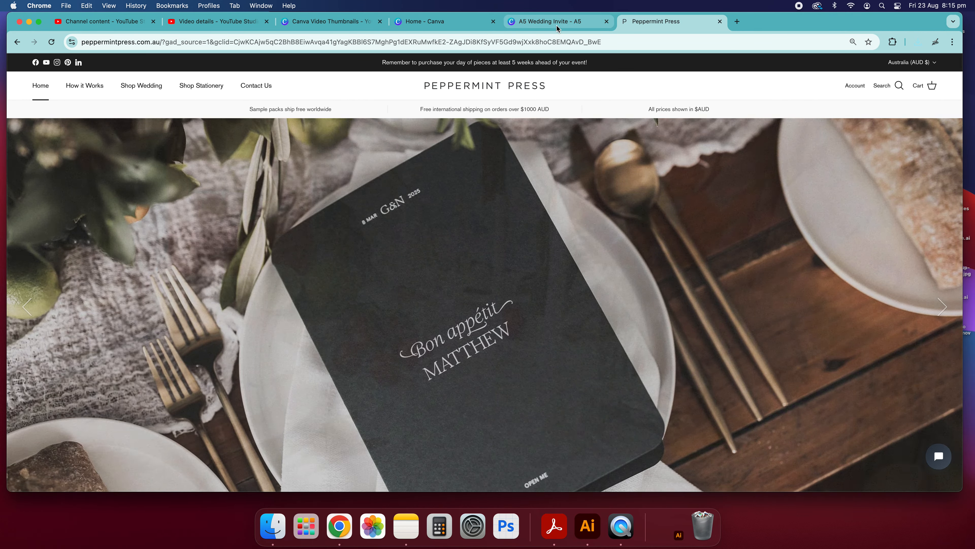
click(557, 24)
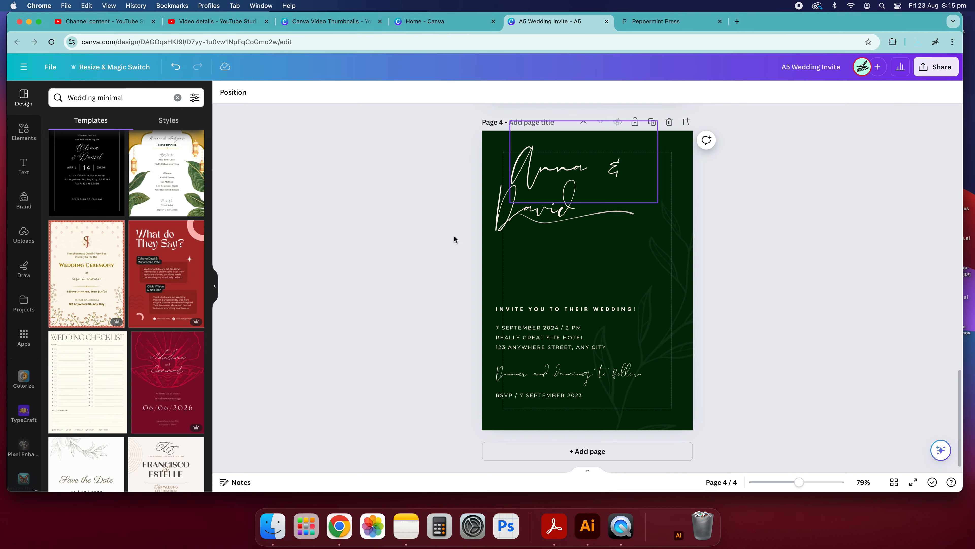